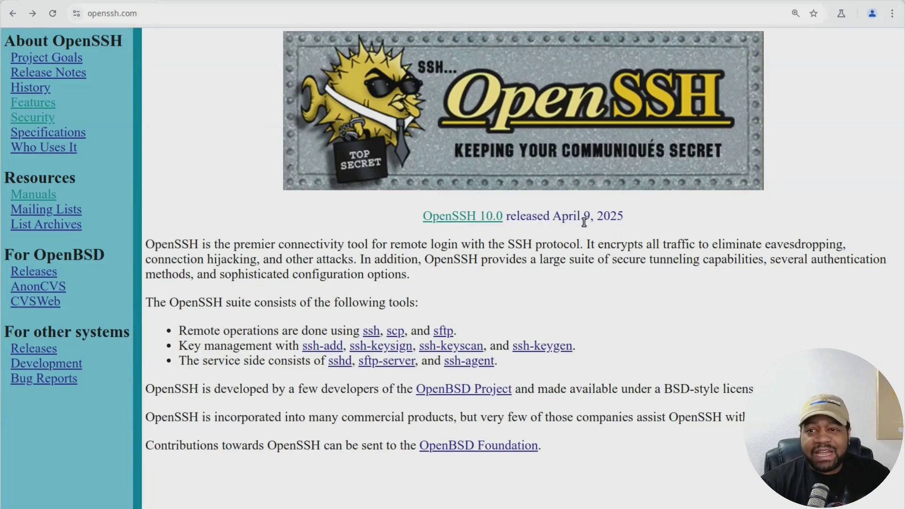
# Open the OpenSSH 10.0 release notes and scroll to the New features section
pyautogui.click(450, 218)
pyautogui.scroll(-3, 606, 249)
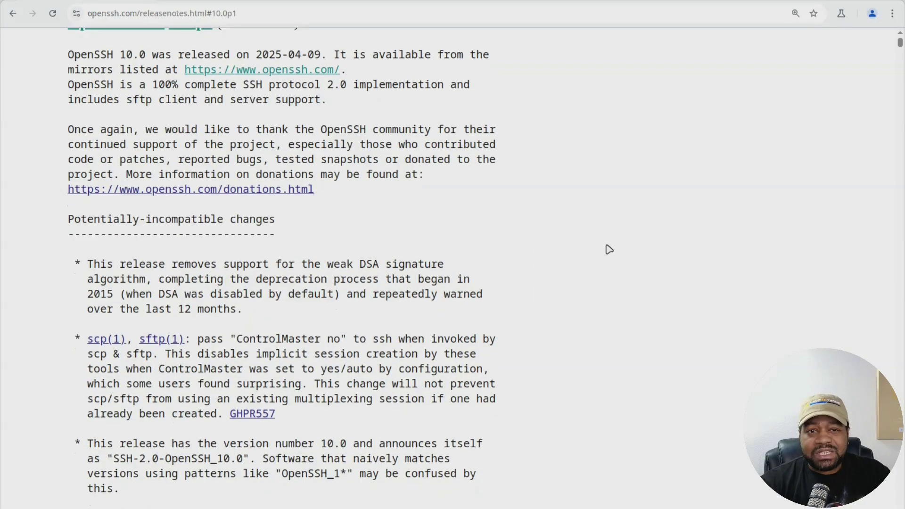
pyautogui.scroll(3, 458, 213)
pyautogui.scroll(-15, 460, 216)
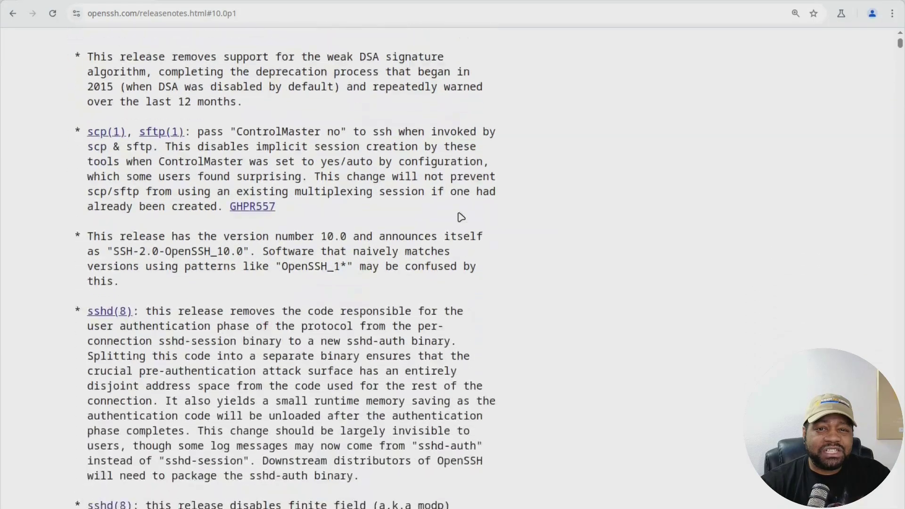
pyautogui.scroll(-12, 461, 217)
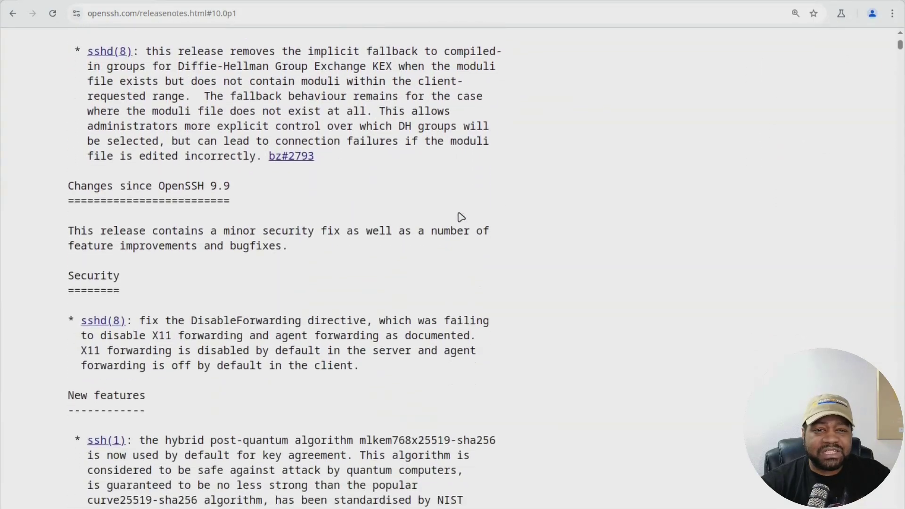
# Highlight the post-quantum paragraph, then the mlkem768x25519-sha256 name and its mlkem768 and x25519 parts
pyautogui.tripleClick(441, 258)
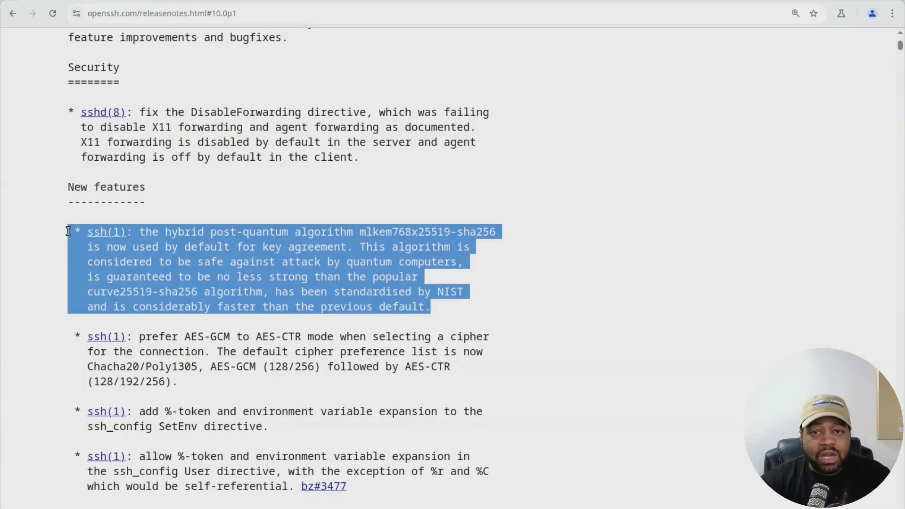
pyautogui.click(567, 293)
pyautogui.moveTo(360, 232); pyautogui.dragTo(498, 233)
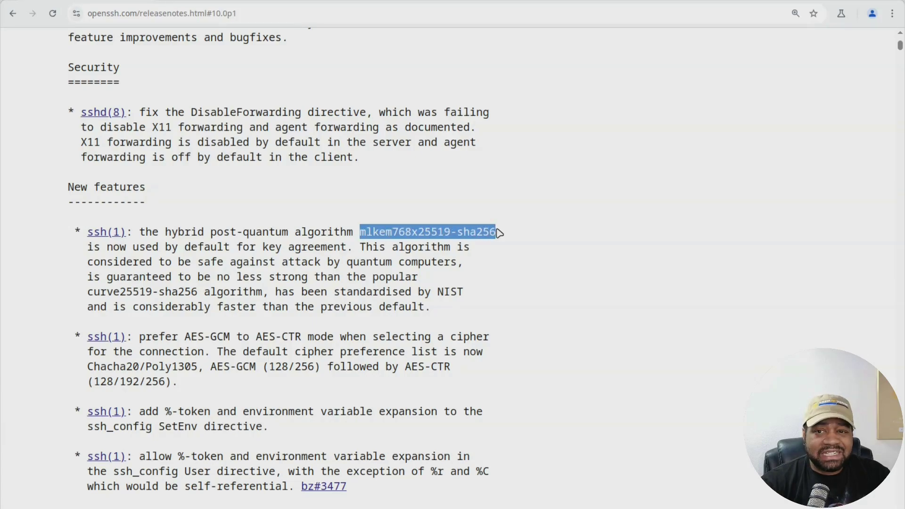
pyautogui.click(409, 233)
pyautogui.moveTo(360, 232); pyautogui.dragTo(411, 231)
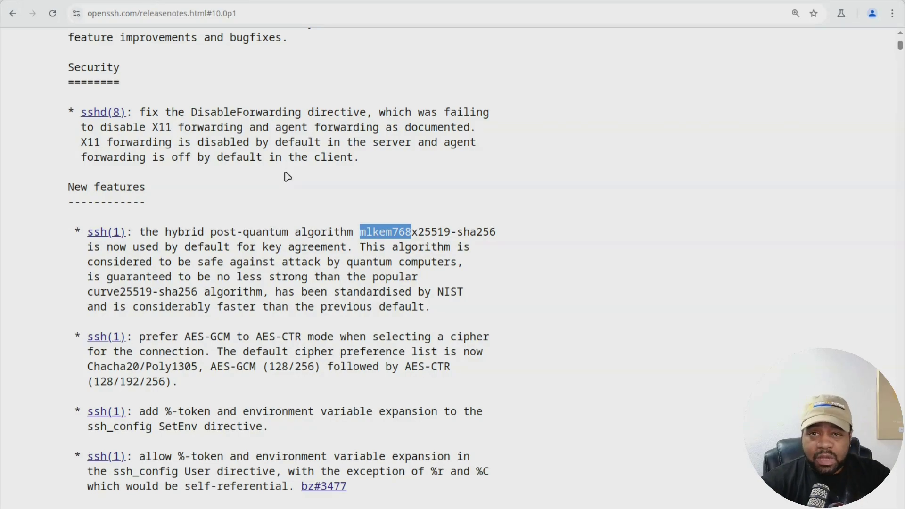
pyautogui.click(453, 235)
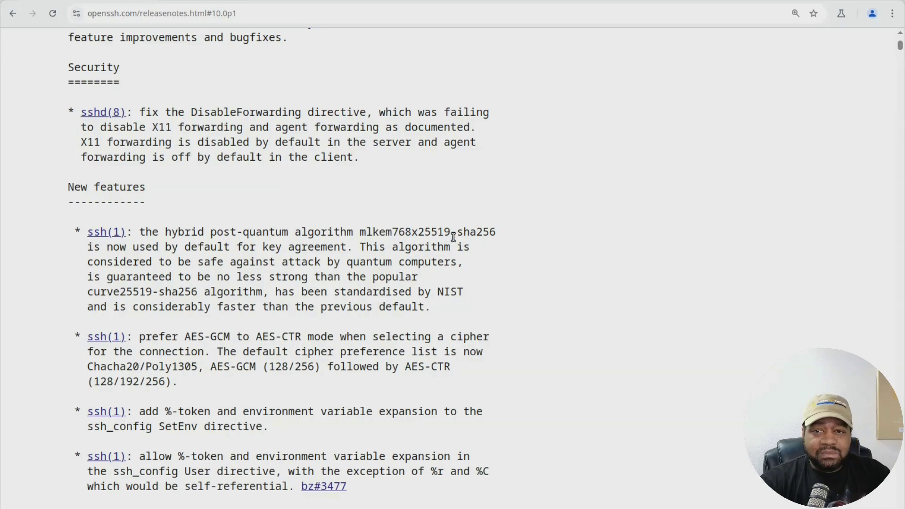
pyautogui.moveTo(413, 230); pyautogui.dragTo(450, 228)
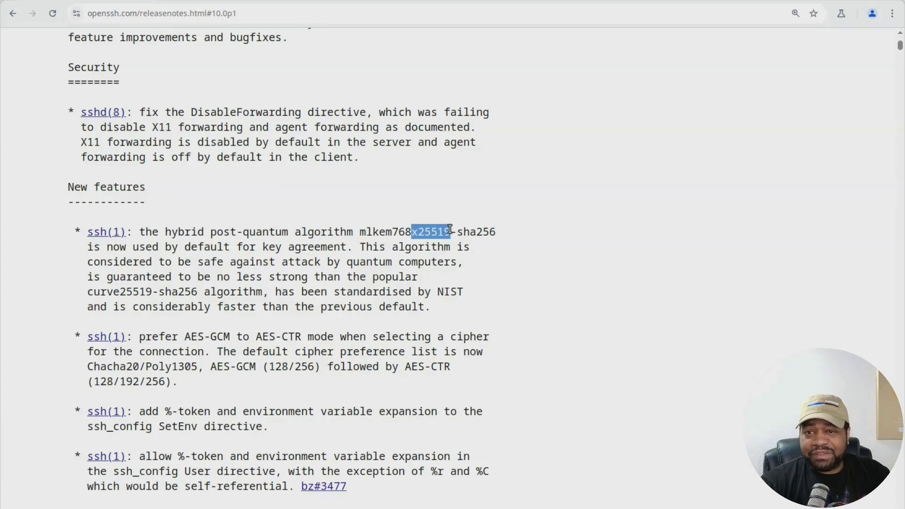
# Clear the x25519 highlight and move from Chrome to the Xfce terminal's shell prompt
pyautogui.click(303, 183)
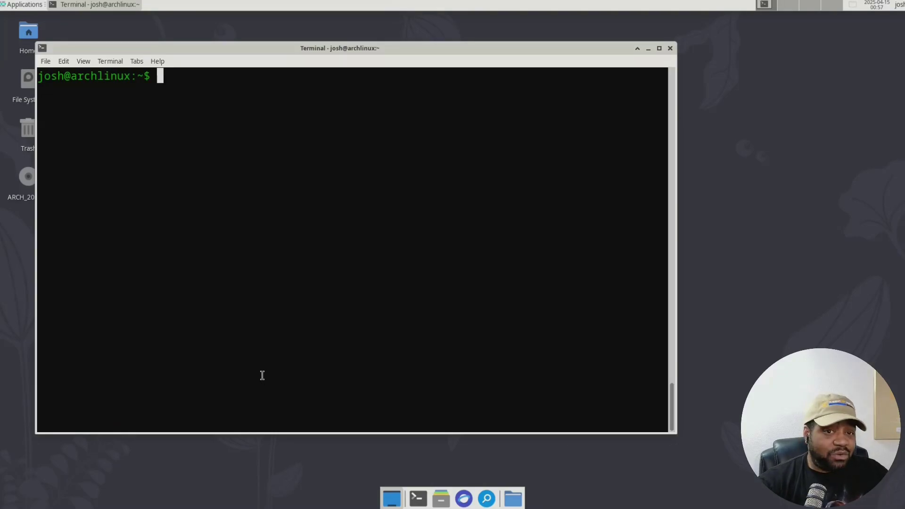
# Check the local version with ssh -V, showing OpenSSH_10.0p2 and OpenSSL 3.5.0
pyautogui.write('s')
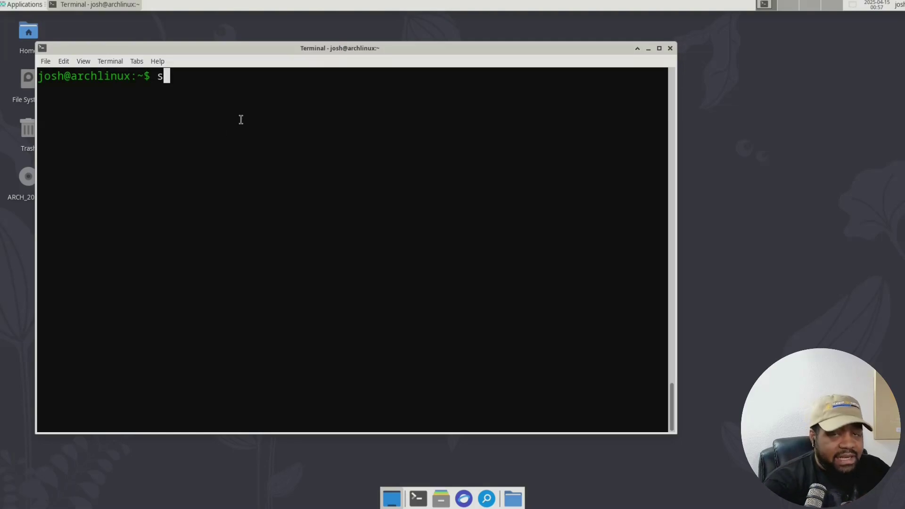
pyautogui.write('sh -V')
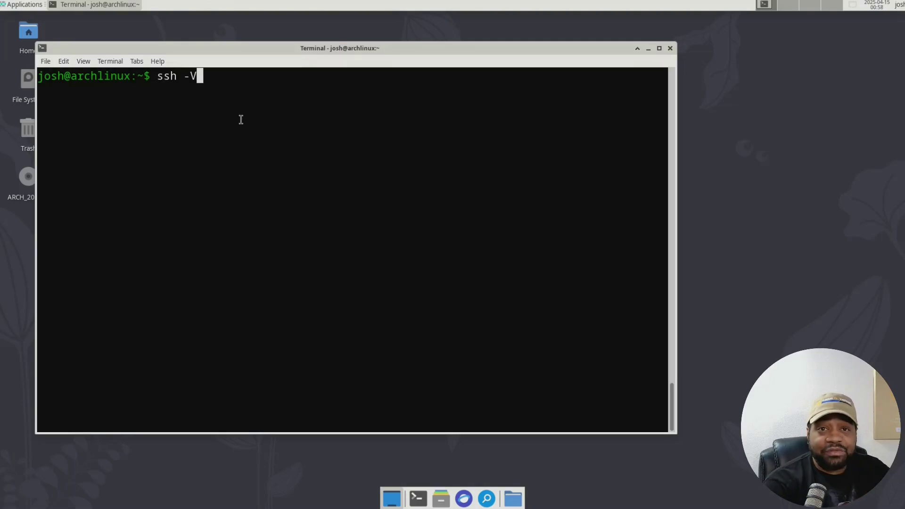
pyautogui.press('Return')
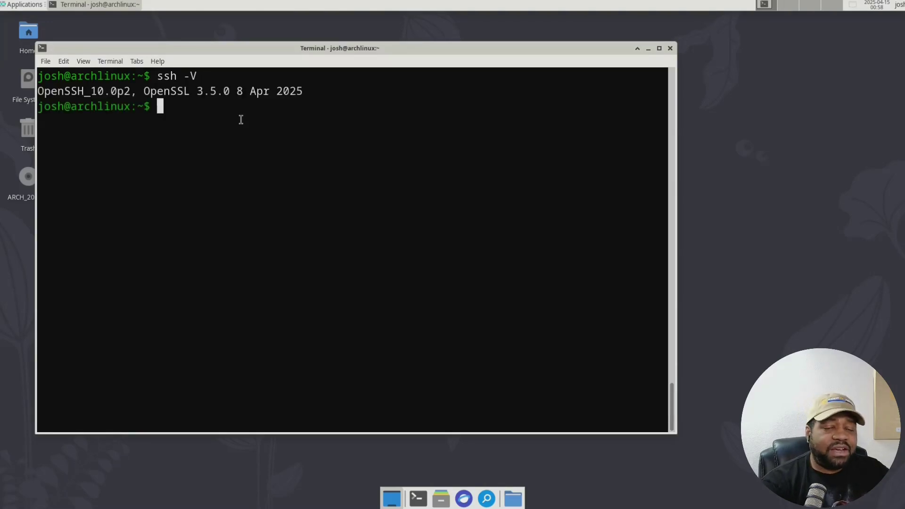
pyautogui.moveTo(38, 93); pyautogui.dragTo(304, 92)
pyautogui.click(65, 91)
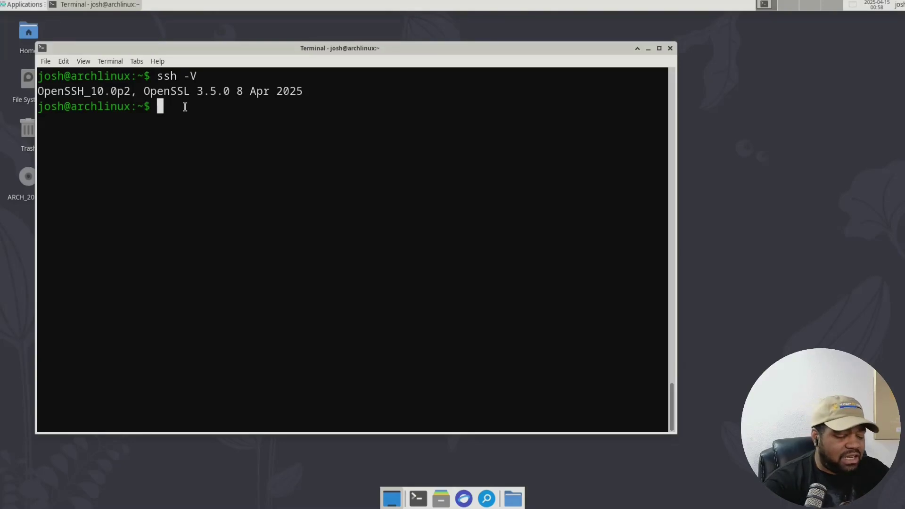
# Run a full system upgrade with sudo pacman -Syu and enter the sudo password
pyautogui.write('sudo pacman -')
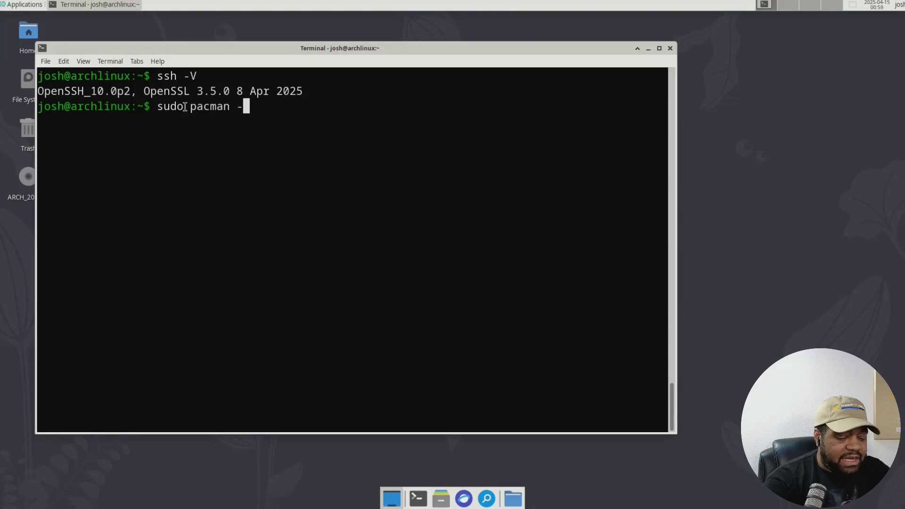
pyautogui.write('Syu')
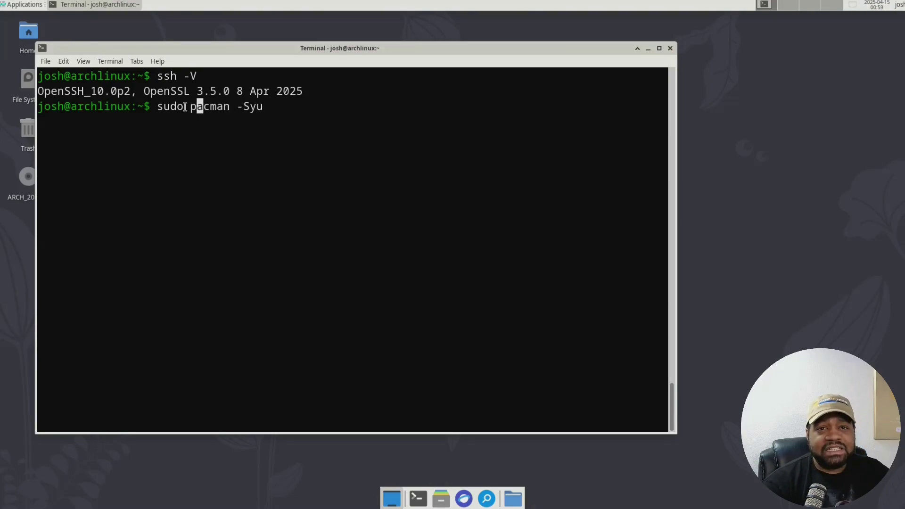
pyautogui.press('Return')
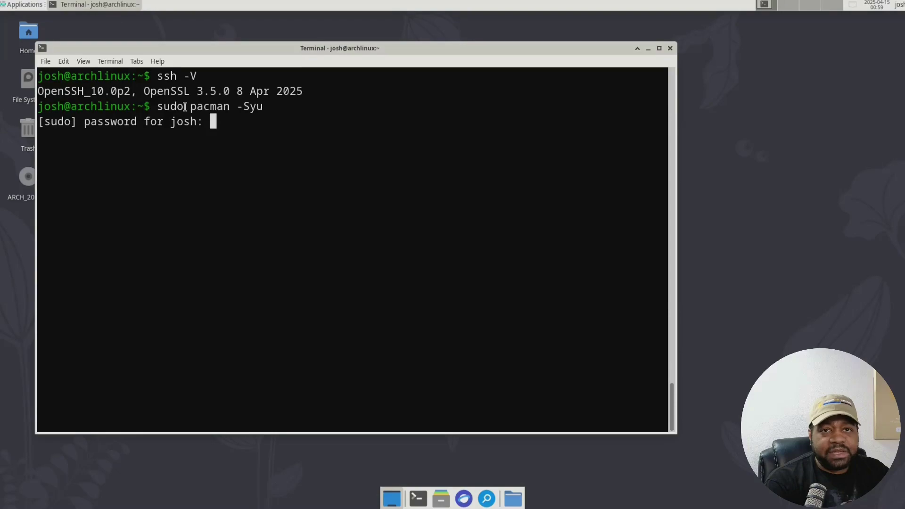
pyautogui.press('Return')
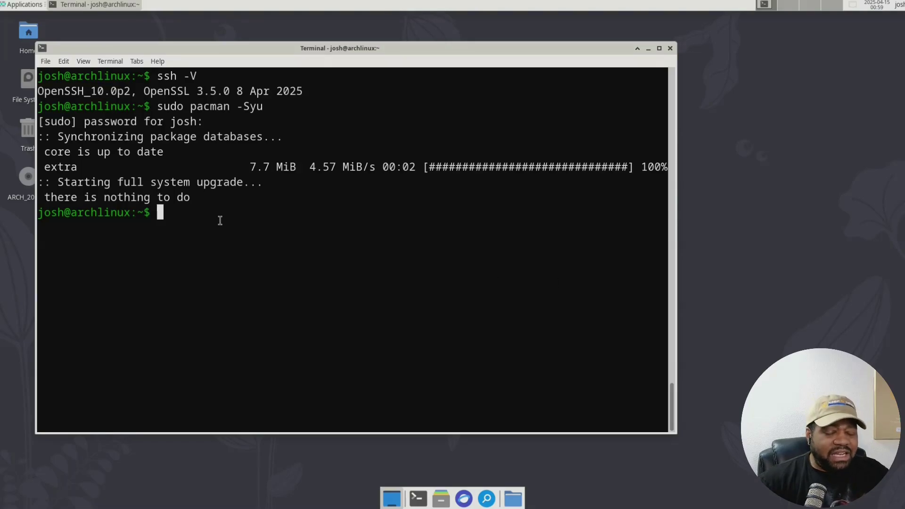
# Log in over SSH to 10.10.0.172 and check its OpenSSH version with ssh -V
pyautogui.write('ssh ')
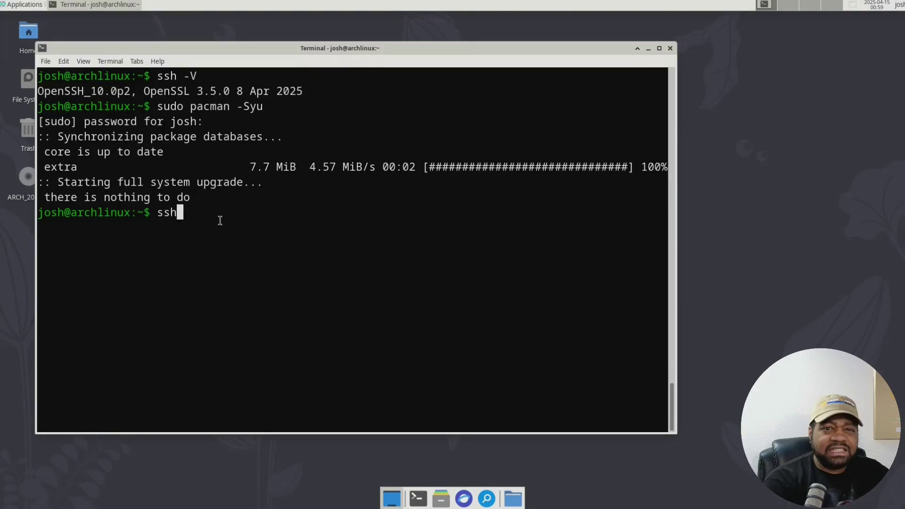
pyautogui.write('10')
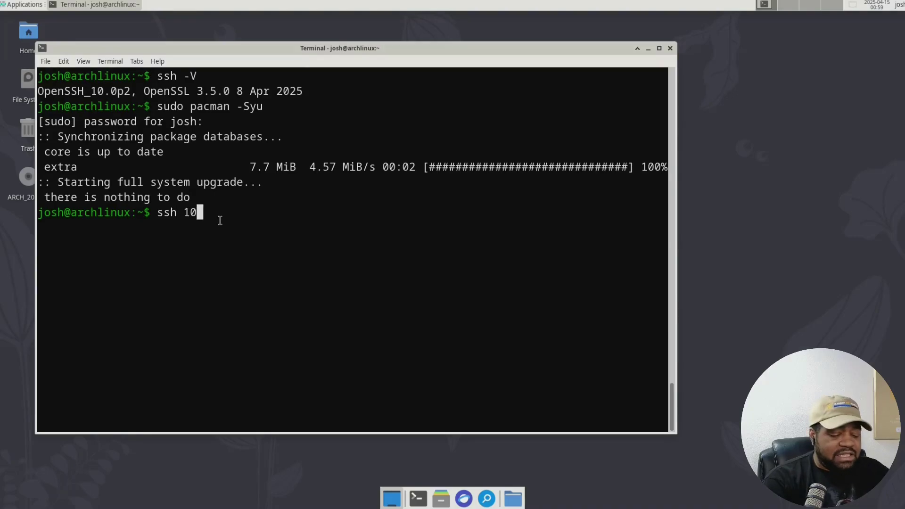
pyautogui.write('.10')
pyautogui.write('.')
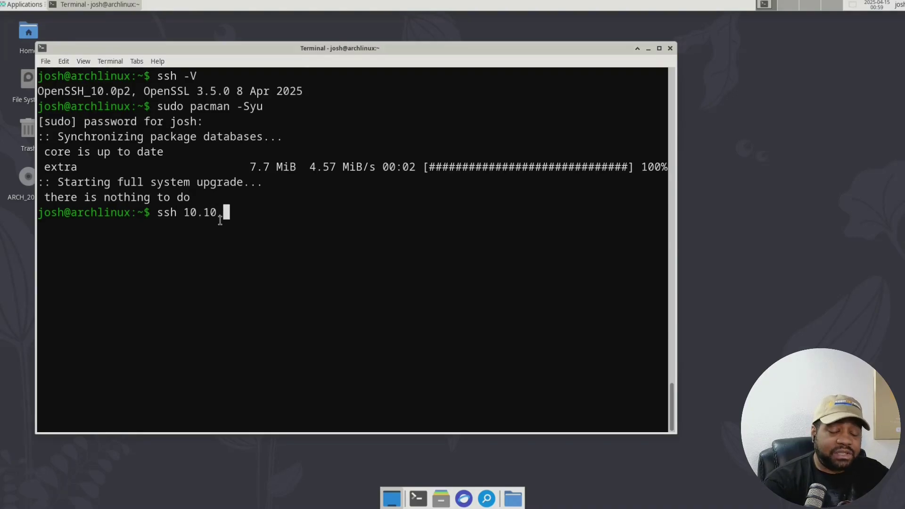
pyautogui.write('0.172')
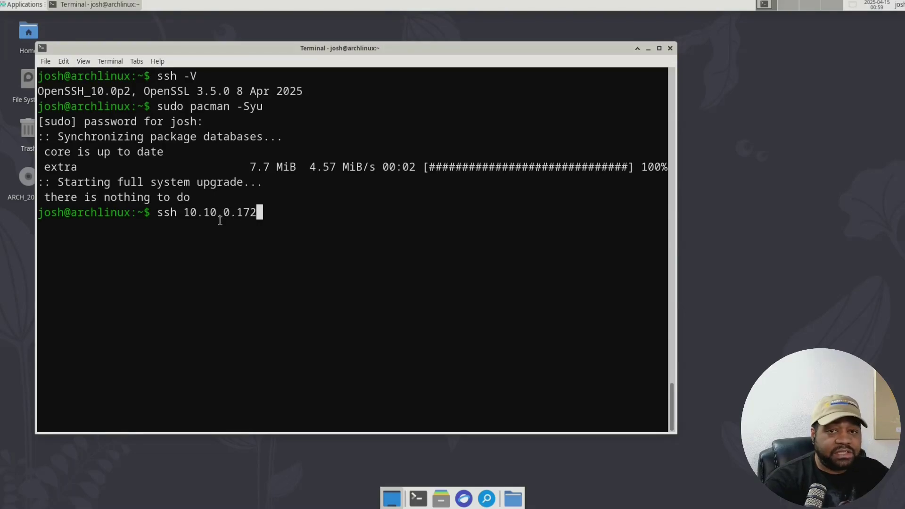
pyautogui.press('Return')
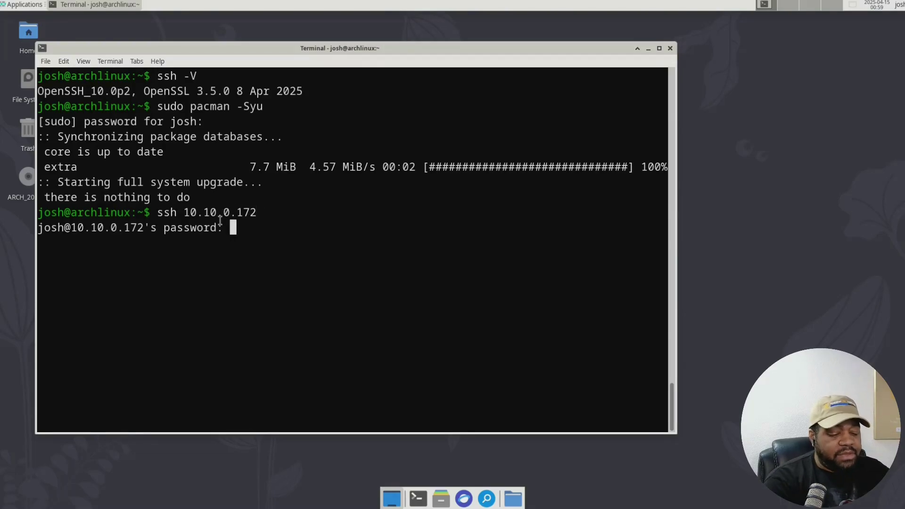
pyautogui.press('Return')
pyautogui.write('ssh -V')
pyautogui.press('Return')
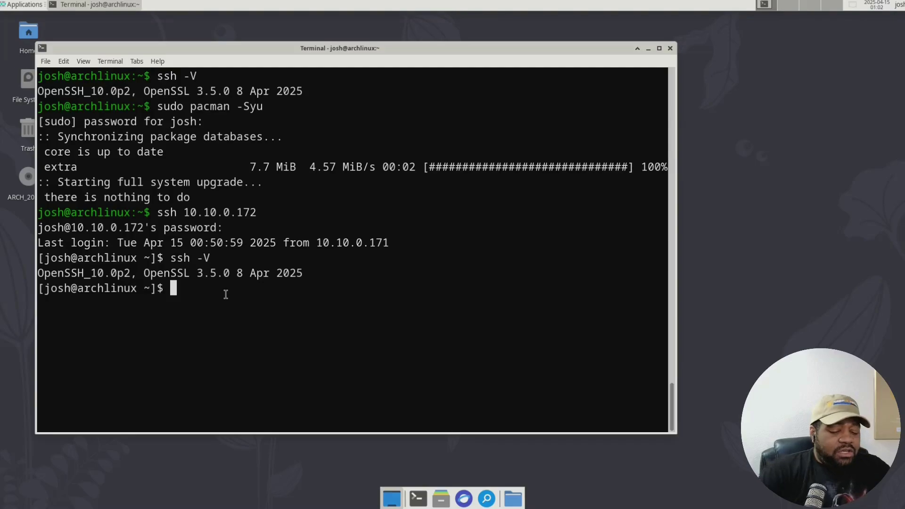
# Clear the screen, list /etc/ssh, and open /etc/ssh/sshd_config in nano as root
pyautogui.hotkey('ctrl', 'l')
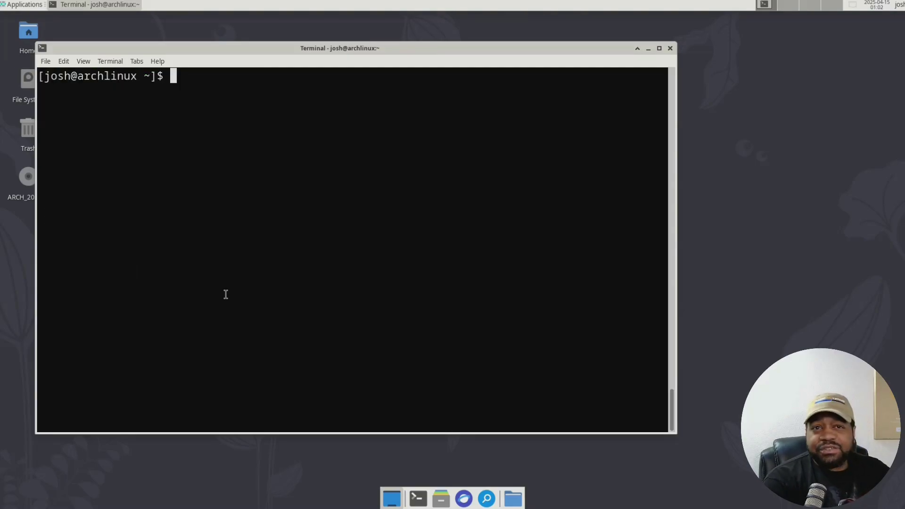
pyautogui.write('s')
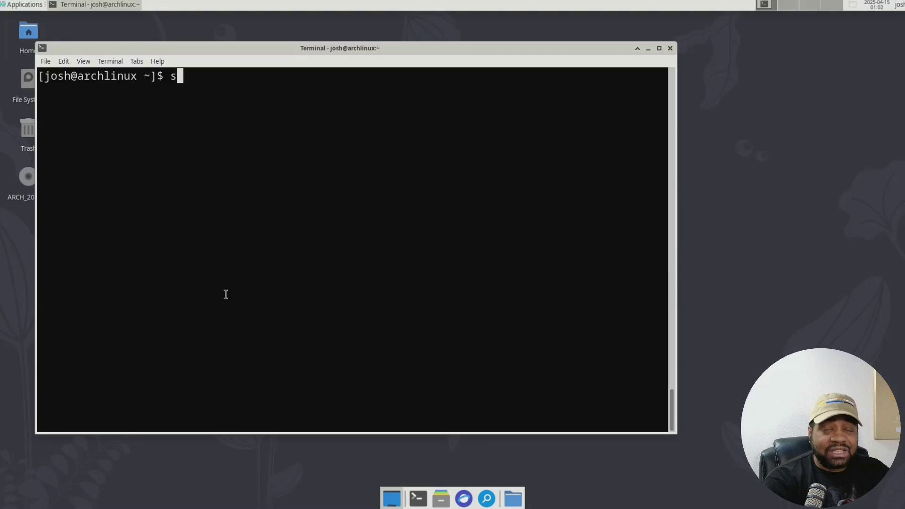
pyautogui.write('udo nan')
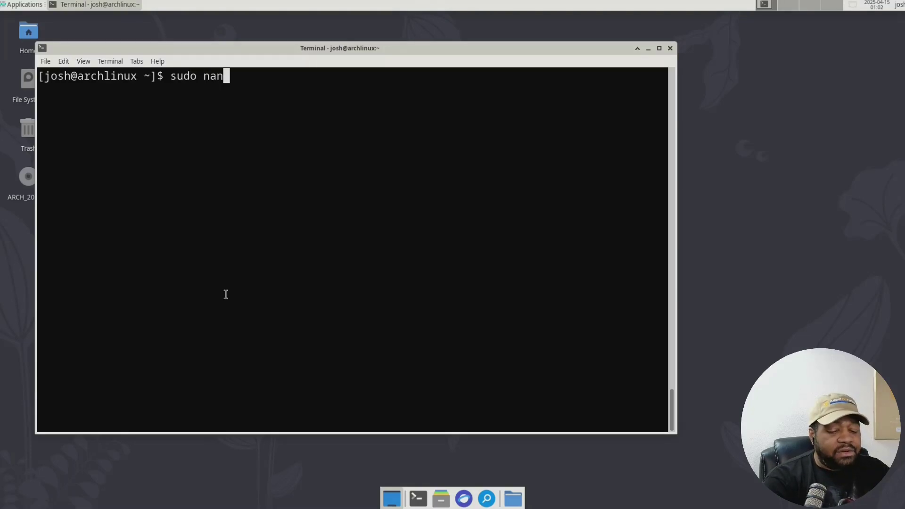
pyautogui.write('o /etc/')
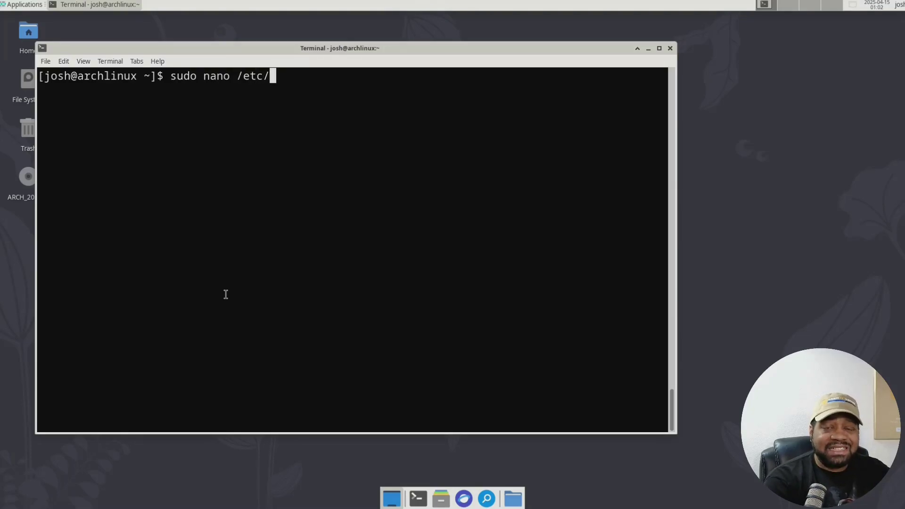
pyautogui.write('ssh/')
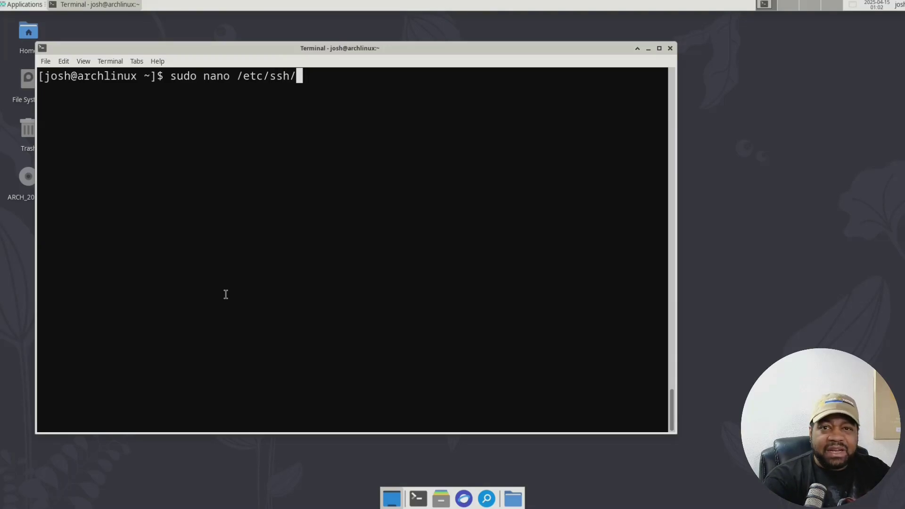
pyautogui.press('Tab')
pyautogui.press('Tab')
pyautogui.moveTo(303, 91); pyautogui.dragTo(209, 91)
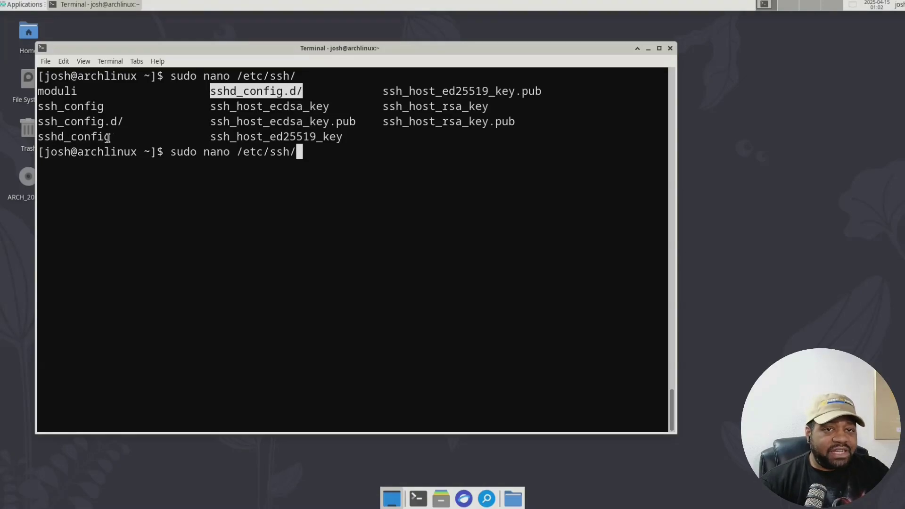
pyautogui.click(308, 149)
pyautogui.write('sshd')
pyautogui.press('Tab')
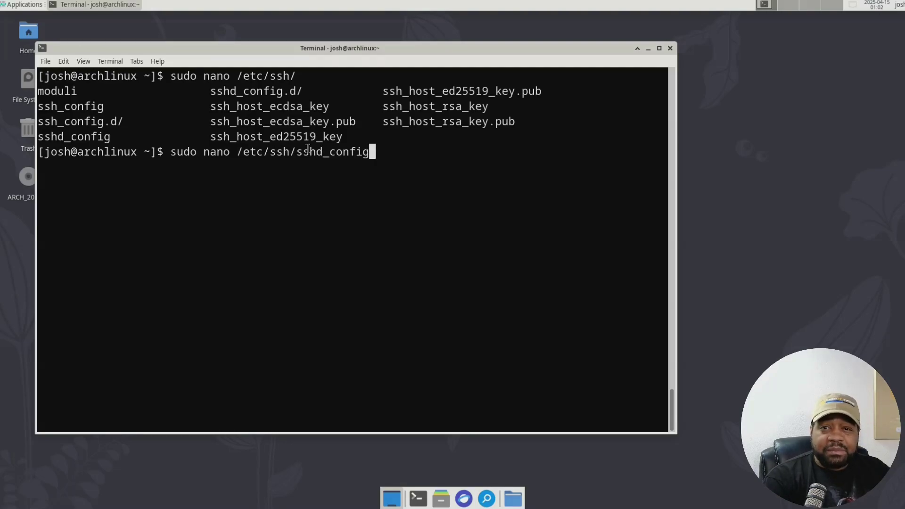
pyautogui.press('Return')
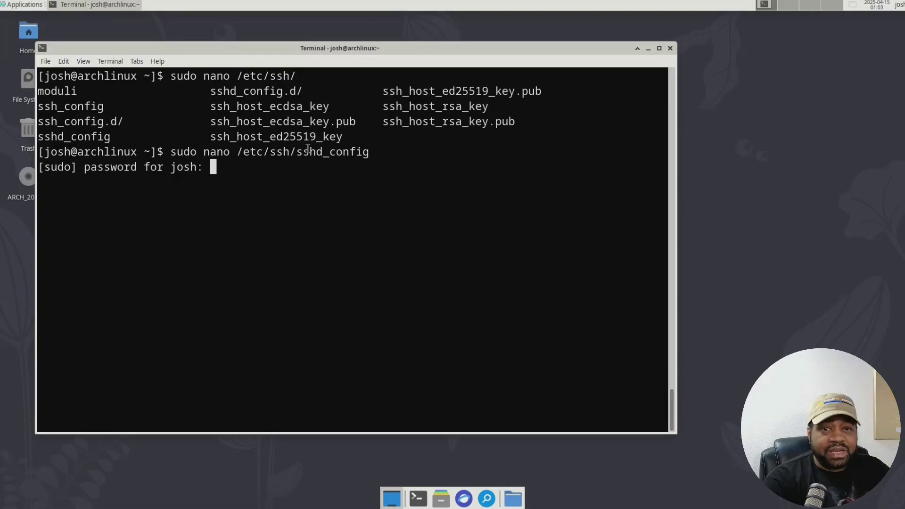
pyautogui.press('Return')
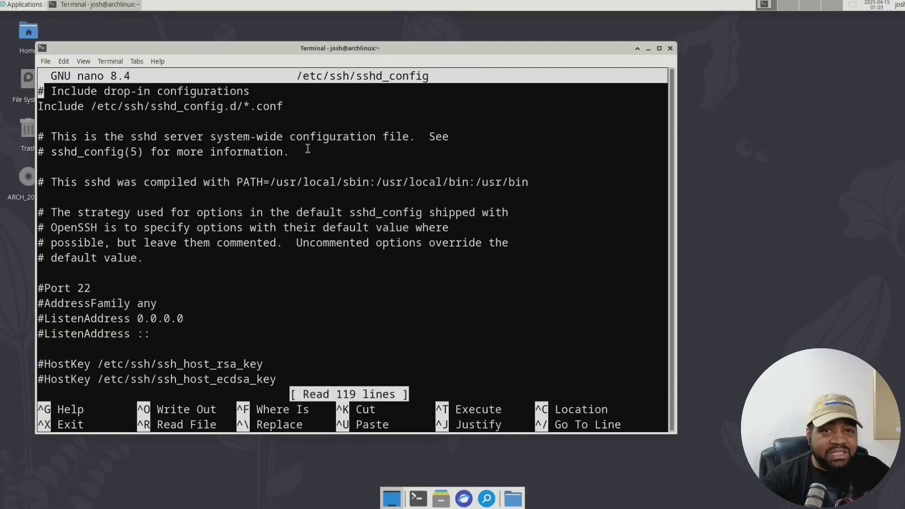
# Read sshd_config from the Include drop-in line to the final Match User block, then exit unchanged
pyautogui.press('Down')
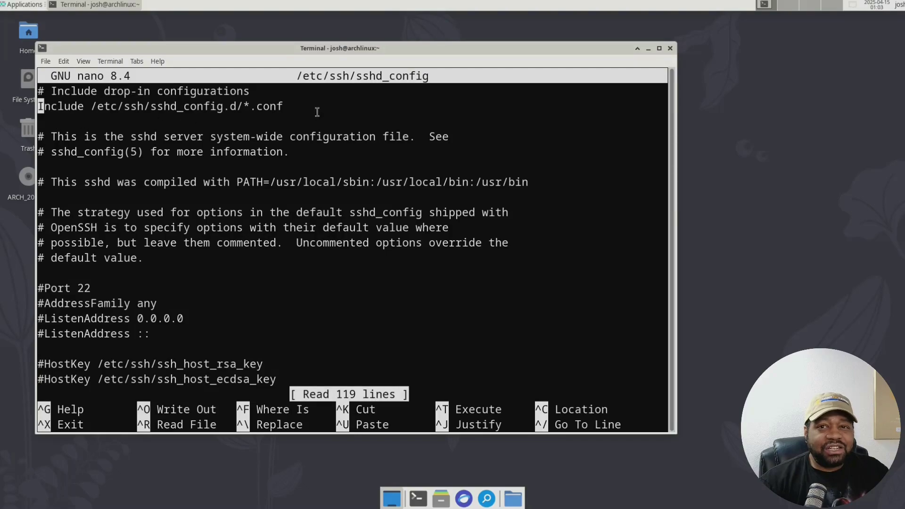
pyautogui.scroll(-9, 260, 237)
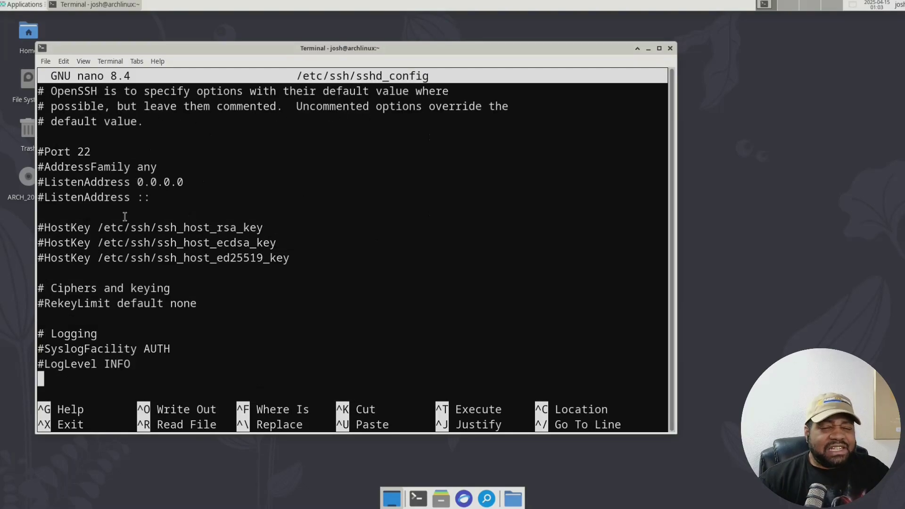
pyautogui.scroll(-3, 125, 217)
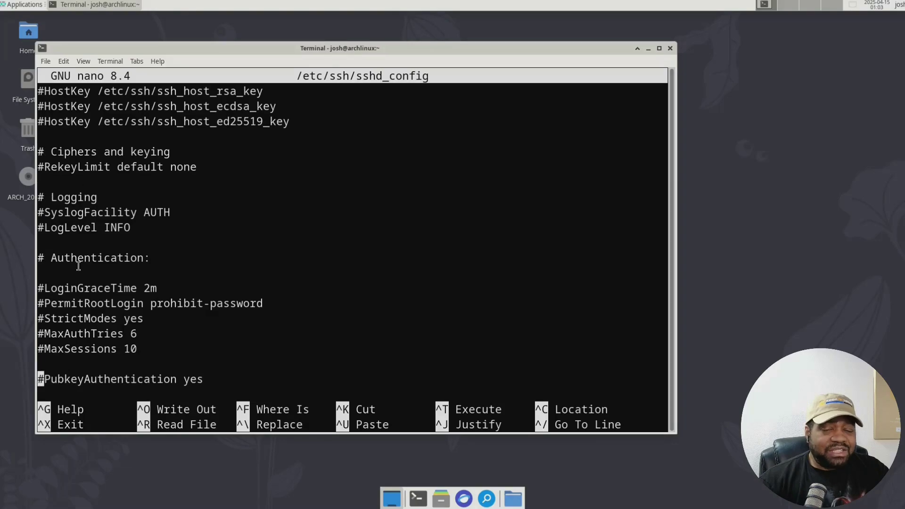
pyautogui.scroll(-2, 79, 265)
pyautogui.scroll(4, 78, 265)
pyautogui.scroll(-1, 78, 265)
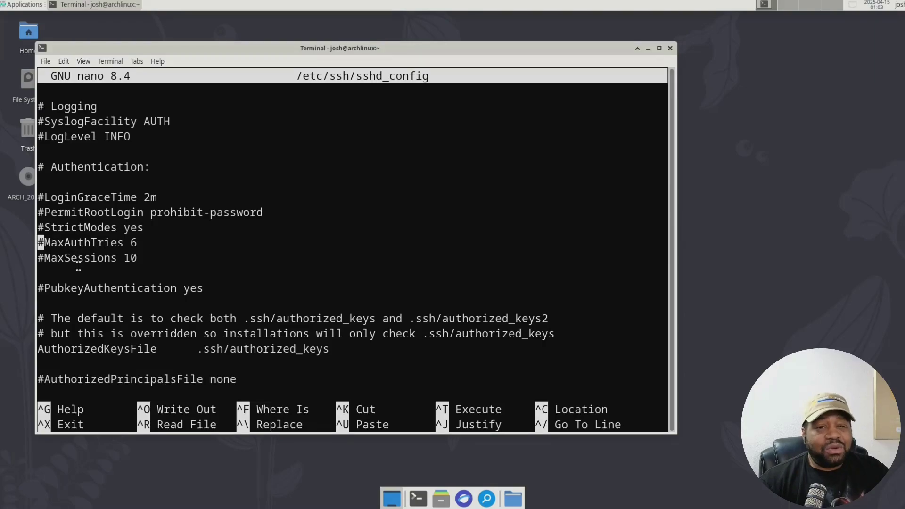
pyautogui.scroll(-3, 79, 265)
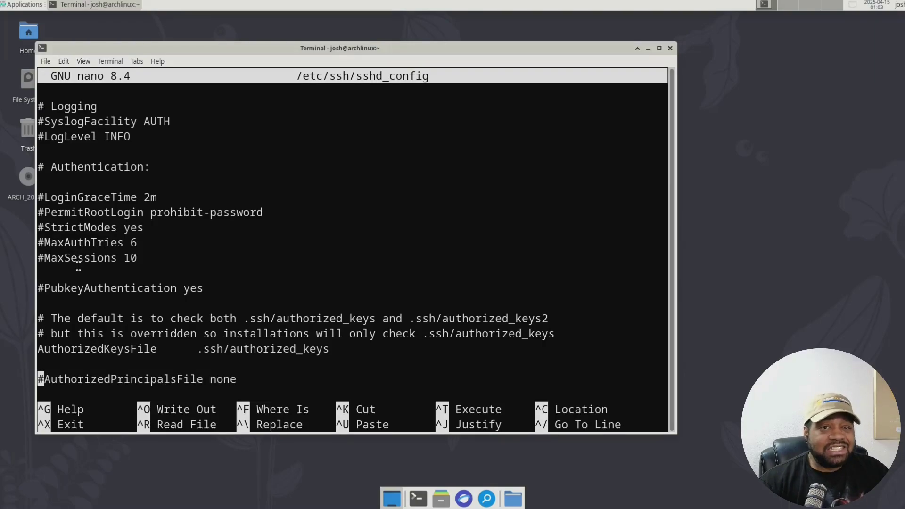
pyautogui.scroll(14, 78, 265)
pyautogui.scroll(1, 79, 265)
pyautogui.scroll(-5, 79, 266)
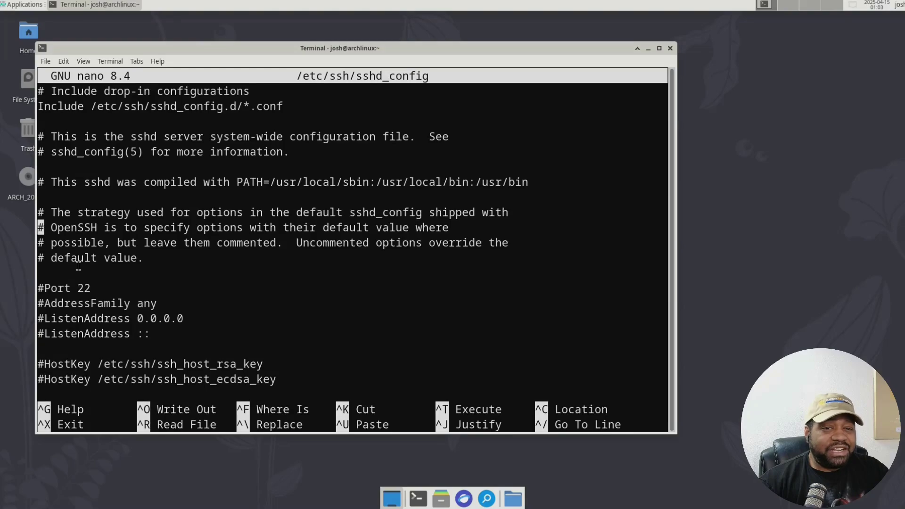
pyautogui.scroll(-9, 79, 265)
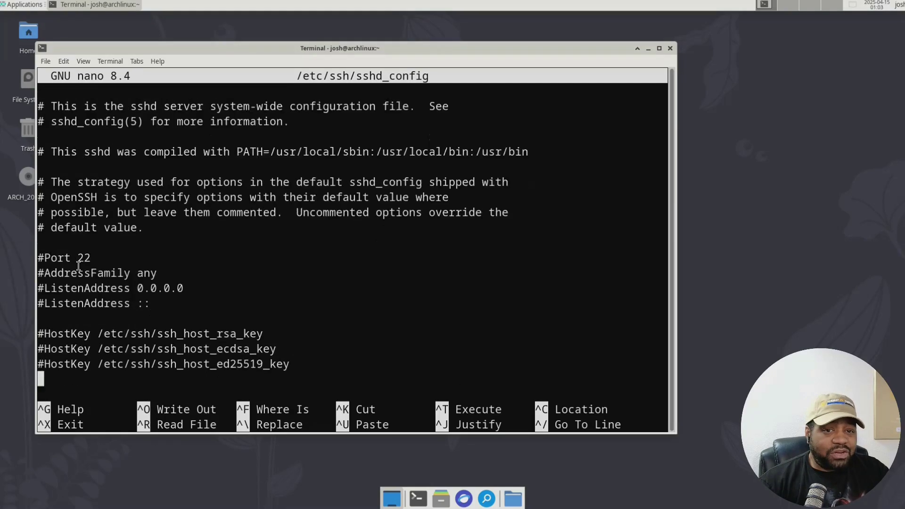
pyautogui.scroll(-14, 78, 266)
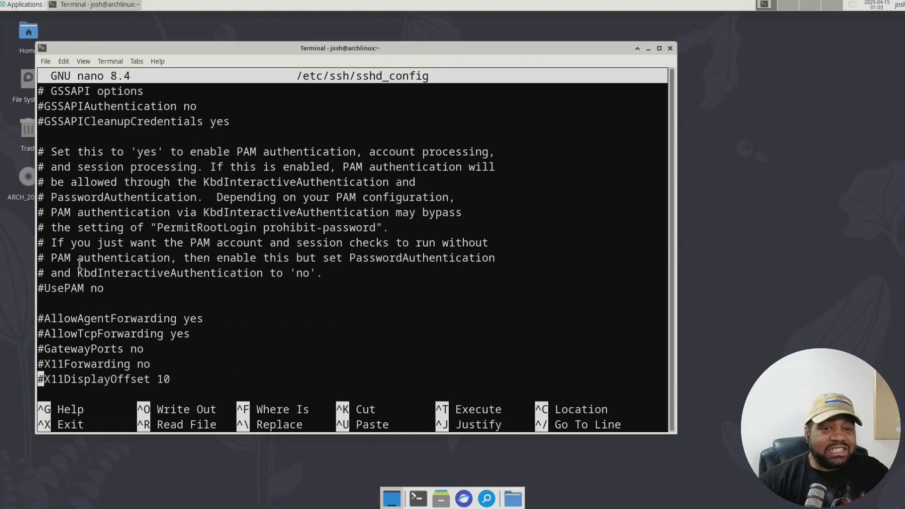
pyautogui.scroll(-10, 214, 225)
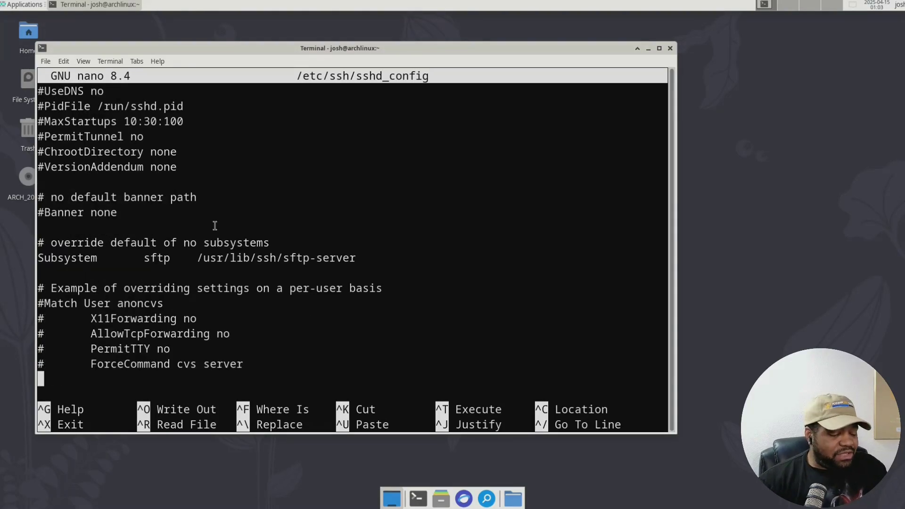
pyautogui.hotkey('ctrl', 'x')
# Open /etc/ssh/sshd_config.d/99-archlinux.conf in nano by editing the recalled sudo nano command
pyautogui.press('Up')
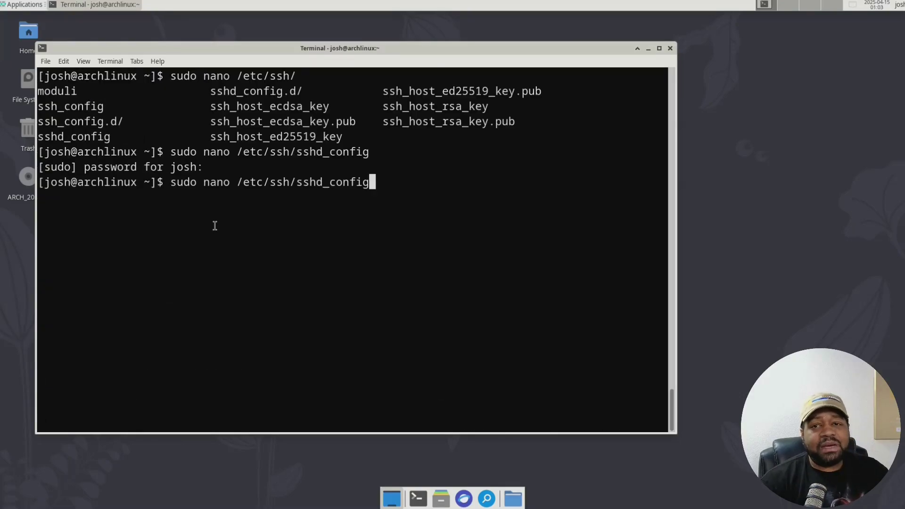
pyautogui.press('Tab')
pyautogui.press('Tab')
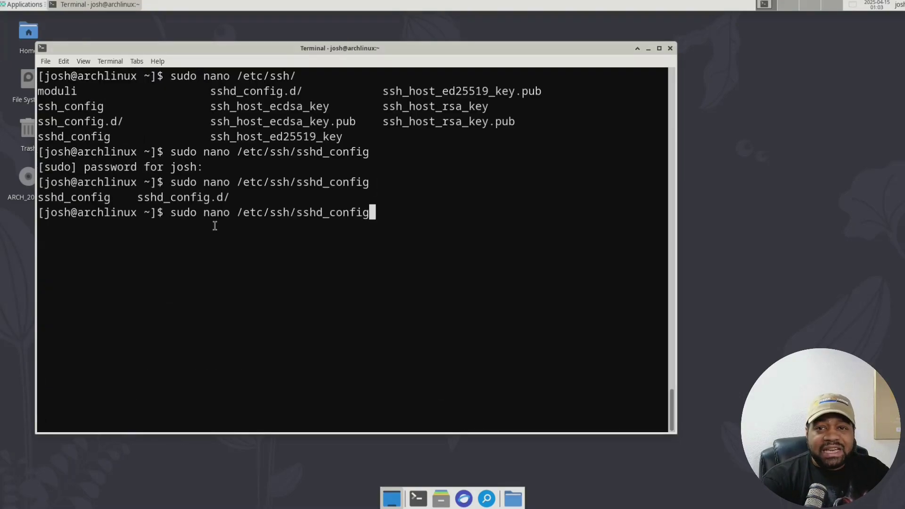
pyautogui.write('.')
pyautogui.press('Tab')
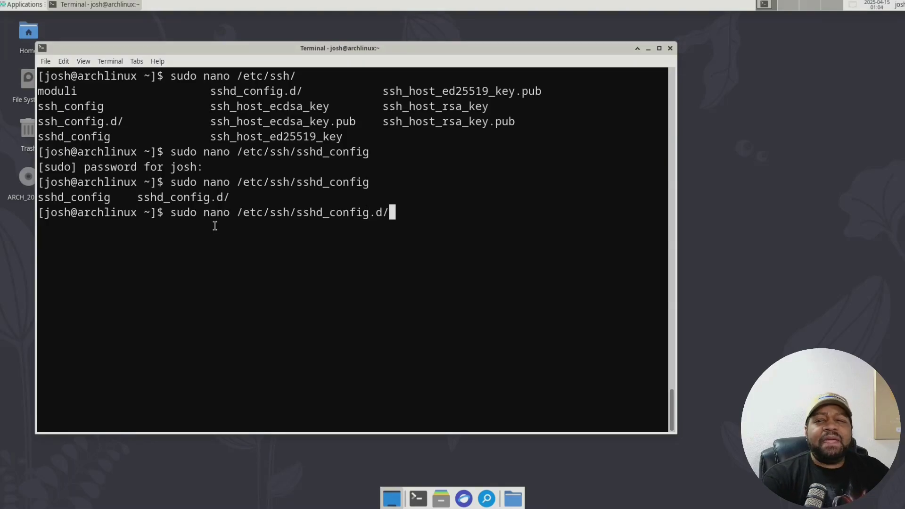
pyautogui.press('Tab')
pyautogui.press('Tab')
pyautogui.write('99')
pyautogui.press('Tab')
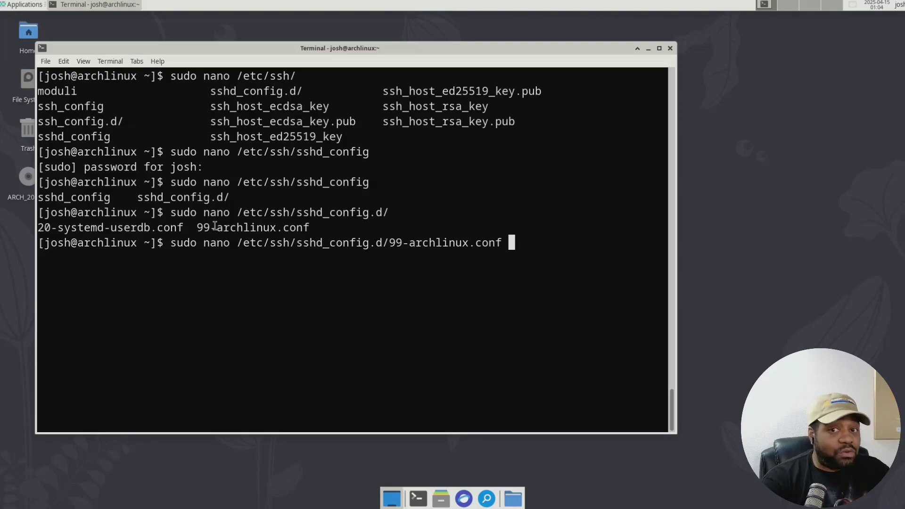
pyautogui.press('Return')
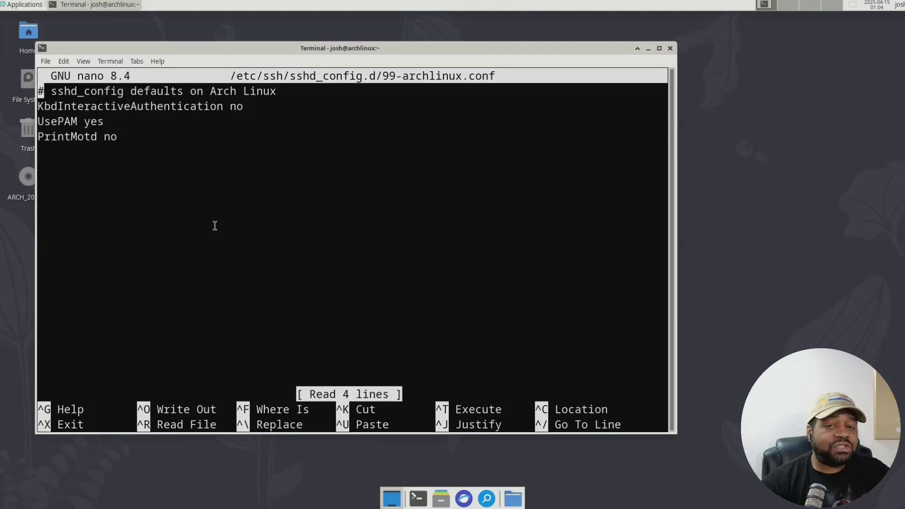
# Add the line 'kexAlgorithms mlkem768x25519-sha256' below PrintMotd no and save the file
pyautogui.press('Down')
pyautogui.press('Down')
pyautogui.press('Down')
pyautogui.press('Down')
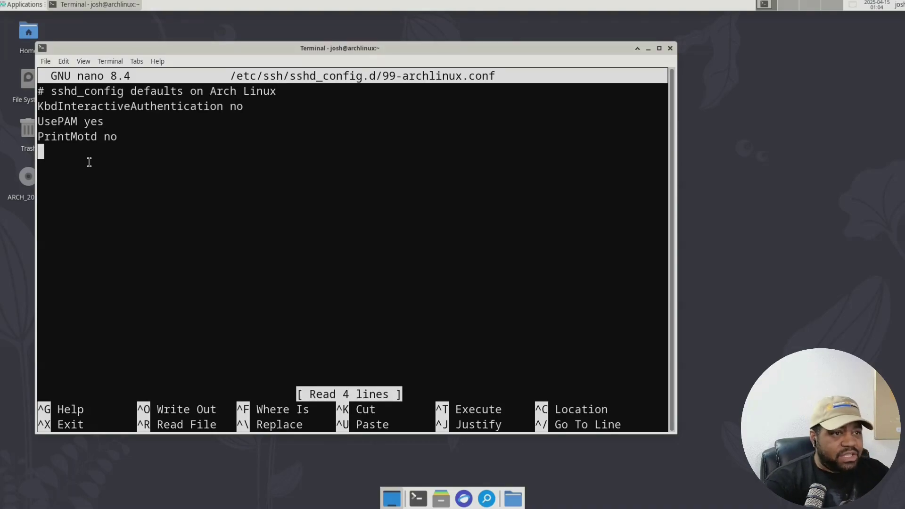
pyautogui.write('kex')
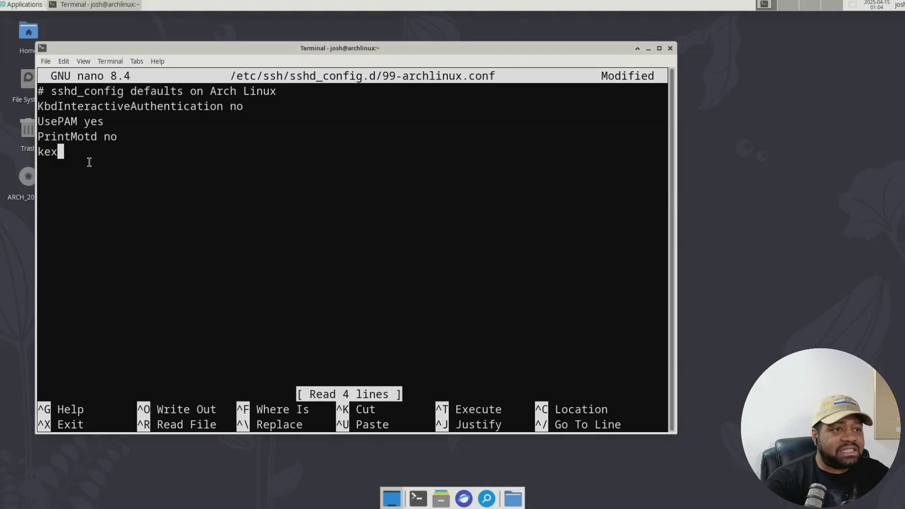
pyautogui.write('Algorithms ')
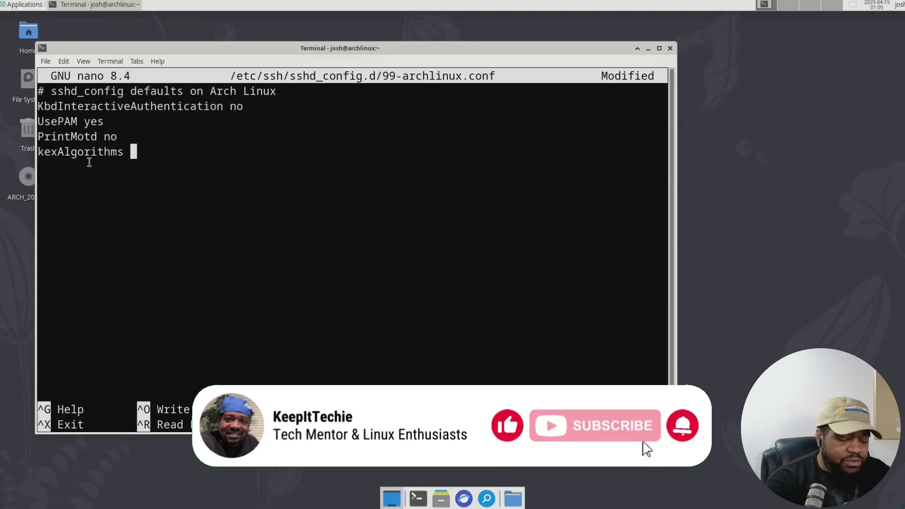
pyautogui.write('mlkem')
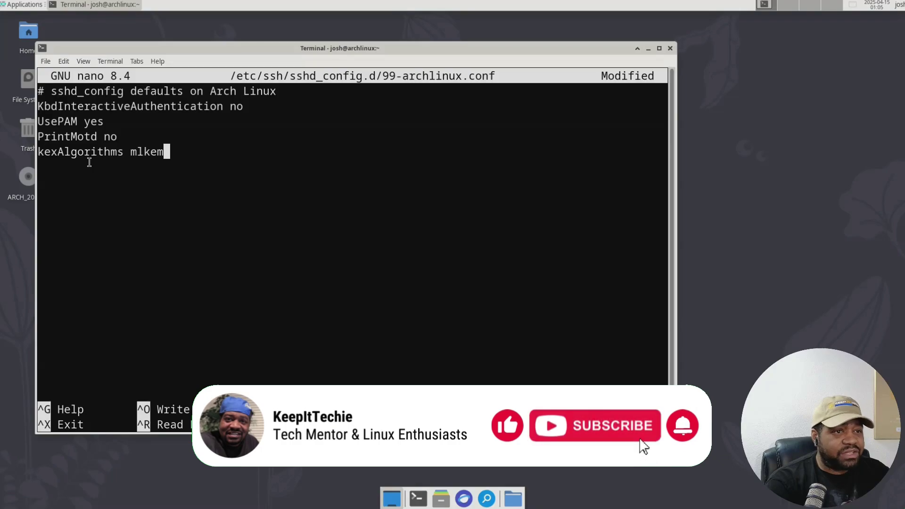
pyautogui.write('768x25')
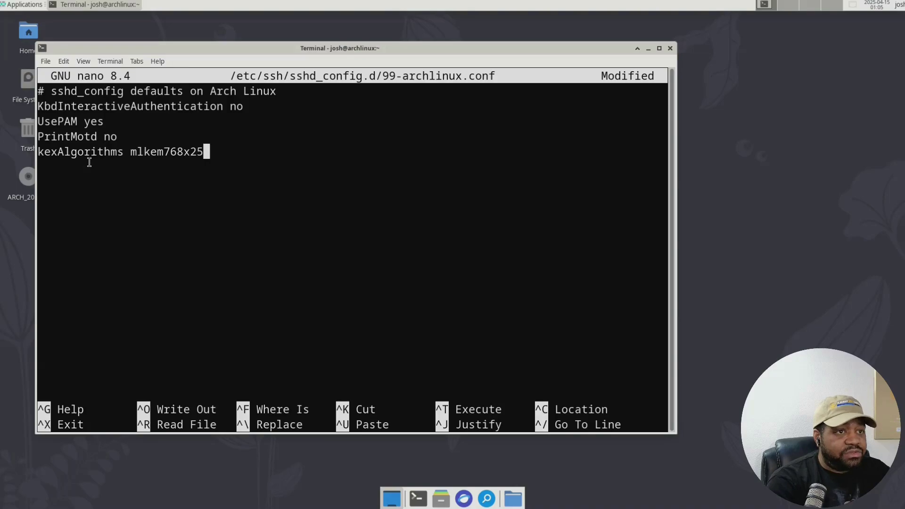
pyautogui.write('519-sha256')
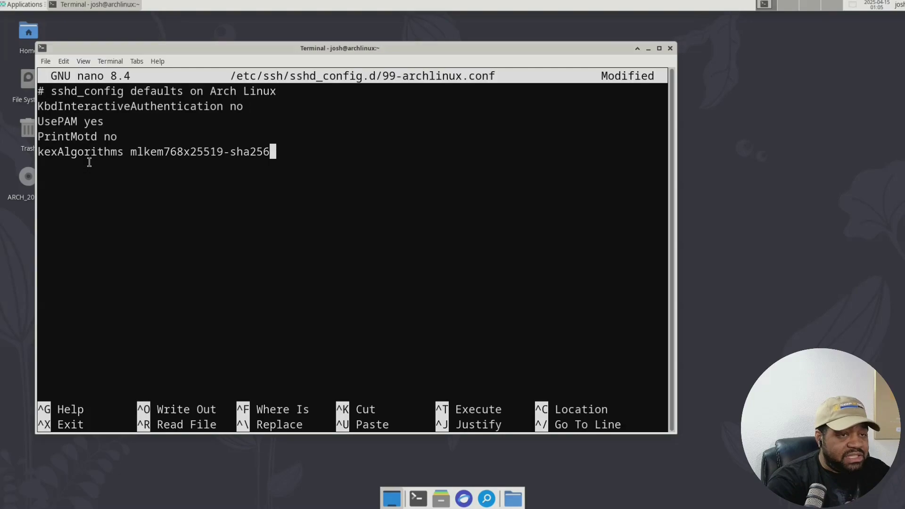
pyautogui.hotkey('ctrl', 'x')
pyautogui.press('y')
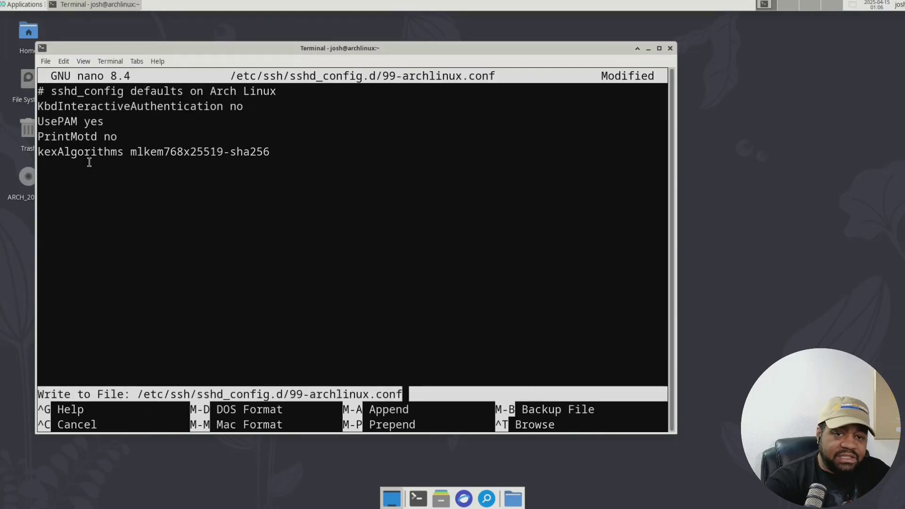
pyautogui.press('Return')
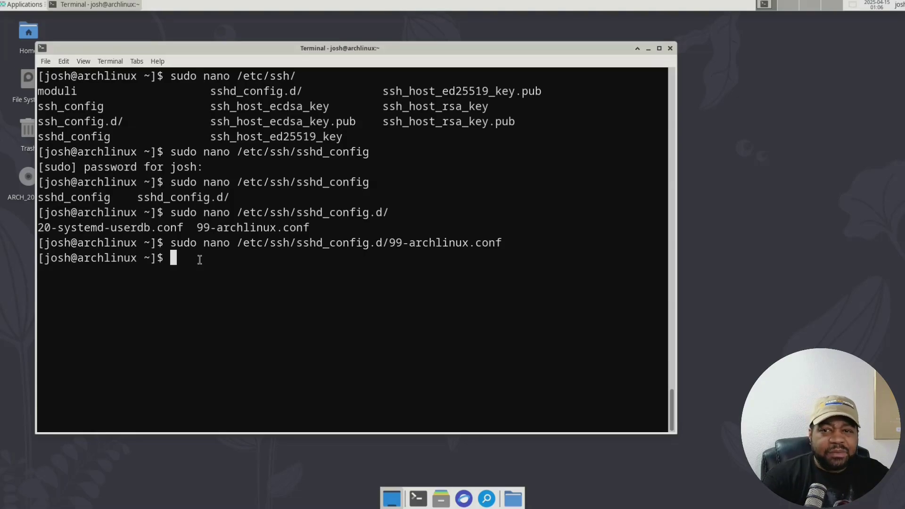
# Reopen 99-archlinux.conf in nano and place the cursor at the end of the kexAlgorithms line
pyautogui.press('Up')
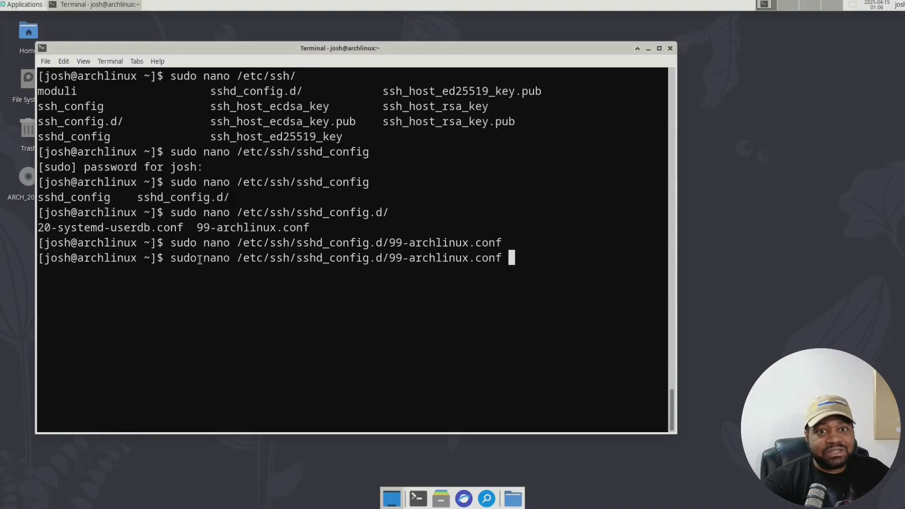
pyautogui.press('Return')
pyautogui.press('Down')
pyautogui.press('Down')
pyautogui.press('Down')
pyautogui.press('Down')
pyautogui.press('Down')
pyautogui.press('Up')
pyautogui.press('Right')
pyautogui.press('Right')
pyautogui.press('Right')
pyautogui.press('Right')
pyautogui.press('Right')
pyautogui.press('Right')
pyautogui.press('Right')
pyautogui.press('Right')
pyautogui.press('Right')
pyautogui.press('Right')
pyautogui.press('Right')
pyautogui.press('Right')
pyautogui.press('Right')
pyautogui.press('Right')
pyautogui.press('Right')
pyautogui.press('Right')
pyautogui.press('Right')
pyautogui.press('Right')
pyautogui.press('Right')
pyautogui.press('Right')
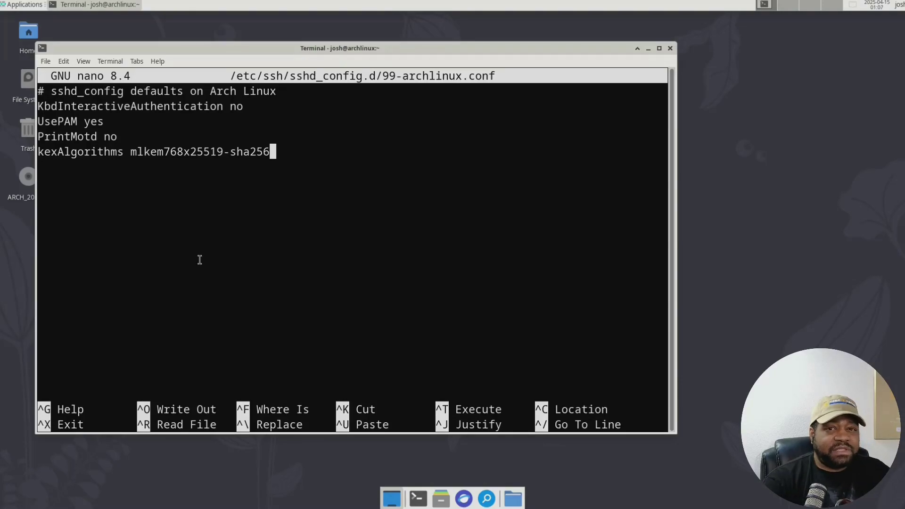
# Add a second entry, sntrup761x25519-sha512, by pasting and editing the mlkem768x25519-sha256 name
pyautogui.write(',')
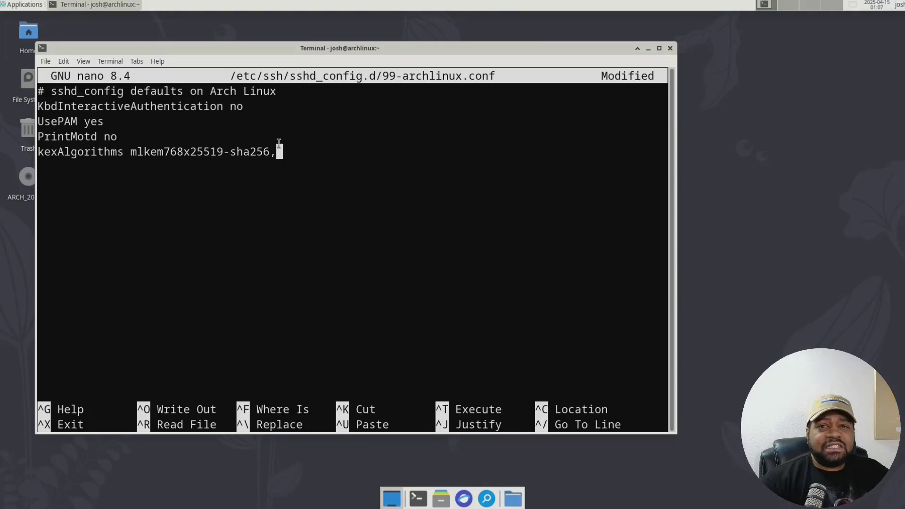
pyautogui.moveTo(276, 151); pyautogui.dragTo(131, 152)
pyautogui.rightClick(165, 151)
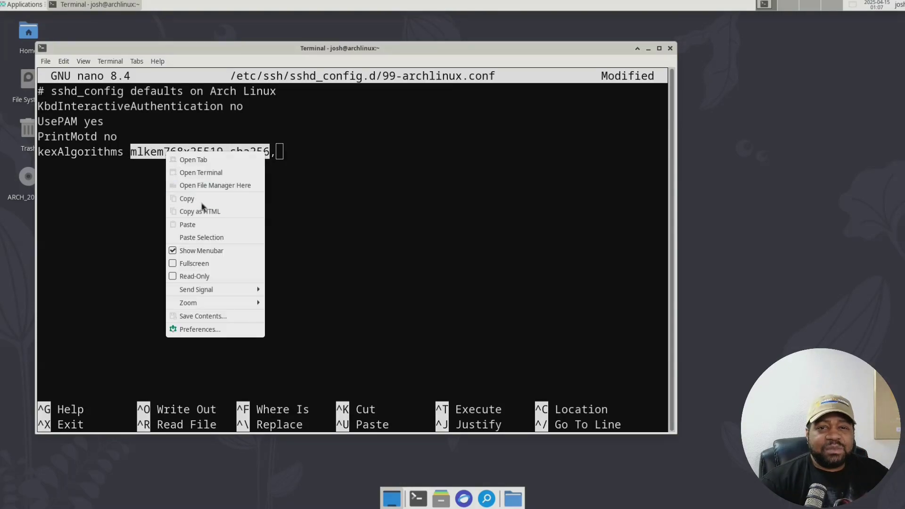
pyautogui.click(184, 198)
pyautogui.hotkey('ctrl', 'shift', 'v')
pyautogui.press('BackSpace')
pyautogui.press('BackSpace')
pyautogui.press('BackSpace')
pyautogui.write('51')
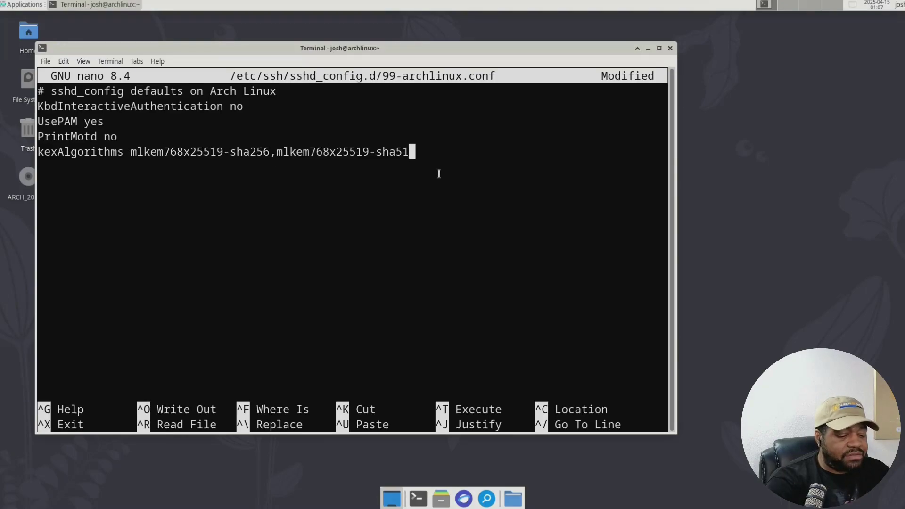
pyautogui.write('2')
pyautogui.press('Left')
pyautogui.press('Left')
pyautogui.press('Left')
pyautogui.press('Left')
pyautogui.press('Left')
pyautogui.press('Left')
pyautogui.press('Left')
pyautogui.press('Left')
pyautogui.press('Left')
pyautogui.press('Left')
pyautogui.press('Left')
pyautogui.press('Left')
pyautogui.press('Left')
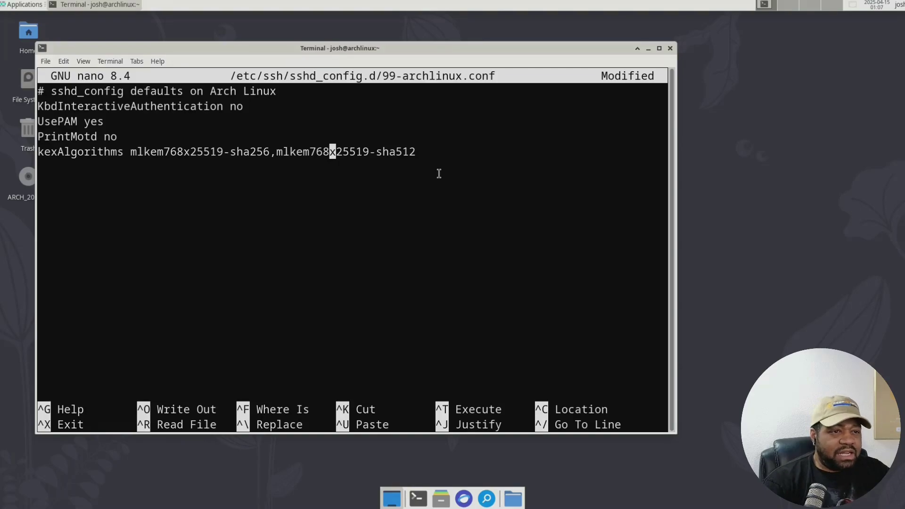
pyautogui.press('BackSpace')
pyautogui.press('BackSpace')
pyautogui.press('BackSpace')
pyautogui.press('BackSpace')
pyautogui.press('BackSpace')
pyautogui.press('BackSpace')
pyautogui.press('BackSpace')
pyautogui.press('BackSpace')
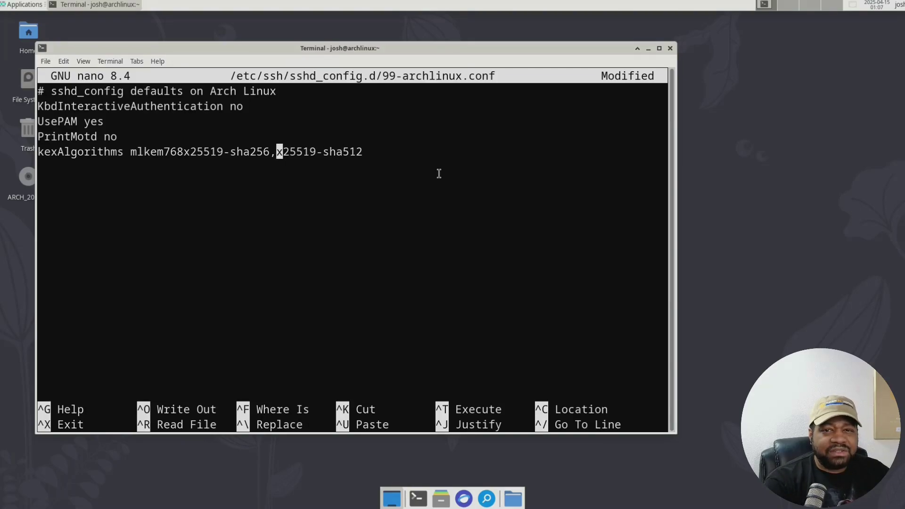
pyautogui.write('snp')
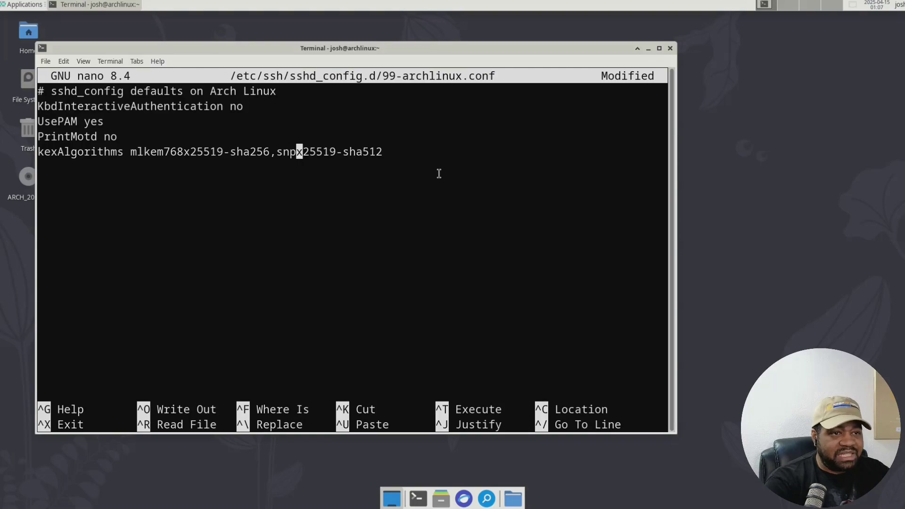
pyautogui.press('BackSpace')
pyautogui.press('BackSpace')
pyautogui.press('BackSpace')
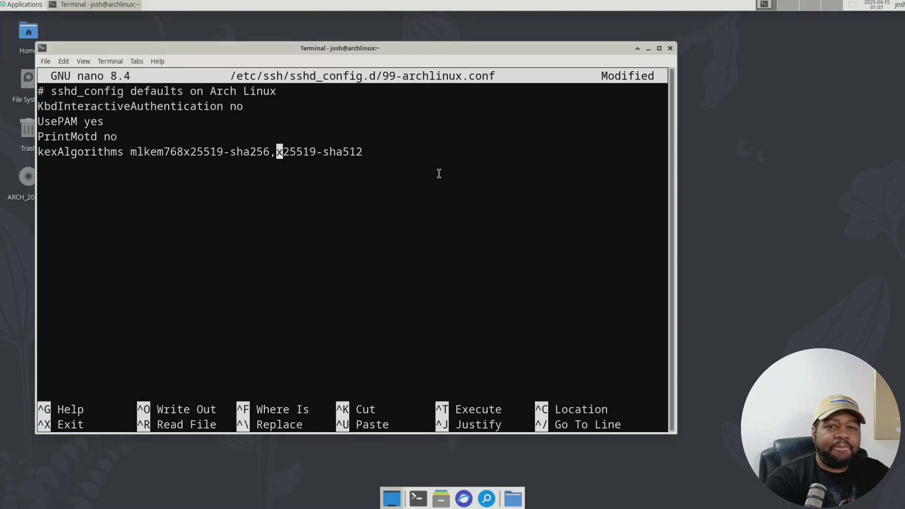
pyautogui.write('snt')
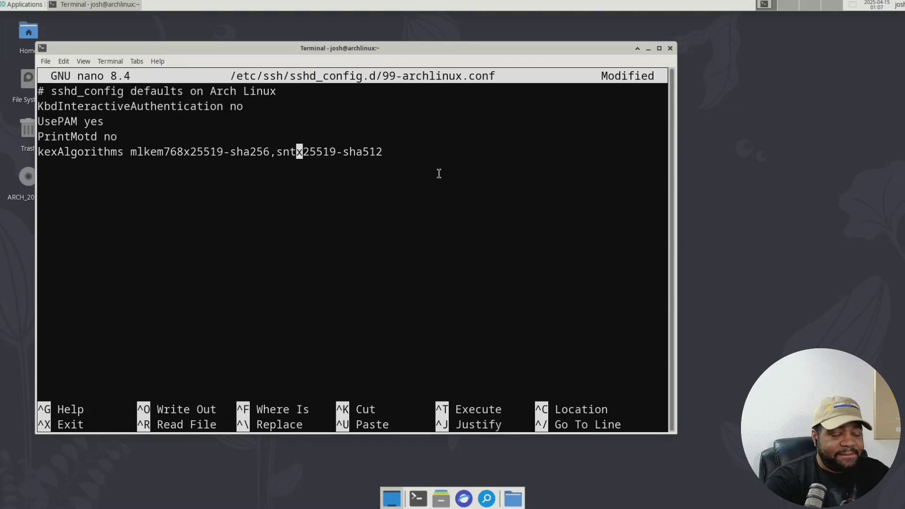
pyautogui.write('rup')
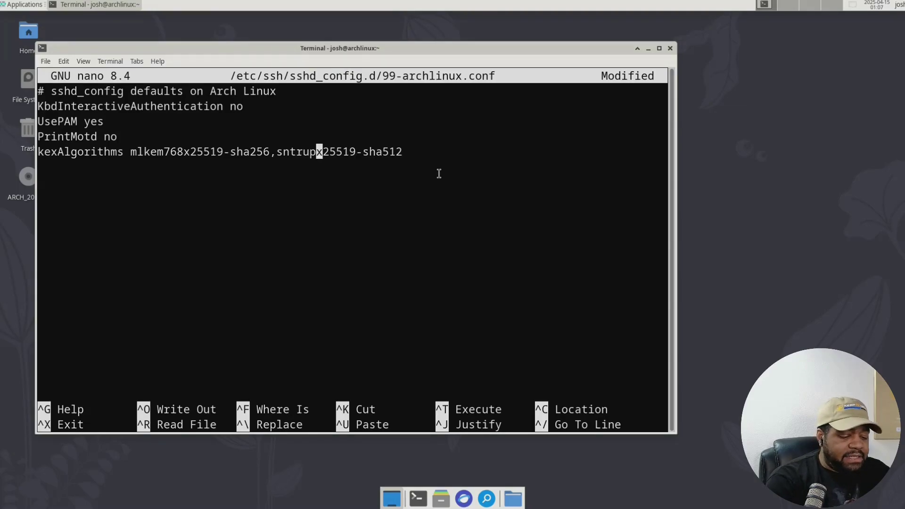
pyautogui.write('761')
pyautogui.press('Right')
pyautogui.press('Right')
pyautogui.press('Right')
pyautogui.press('Right')
pyautogui.press('Right')
pyautogui.press('Right')
pyautogui.press('Right')
pyautogui.press('Right')
pyautogui.press('Right')
pyautogui.press('Right')
pyautogui.press('Right')
pyautogui.press('Right')
pyautogui.press('Right')
pyautogui.write('@op')
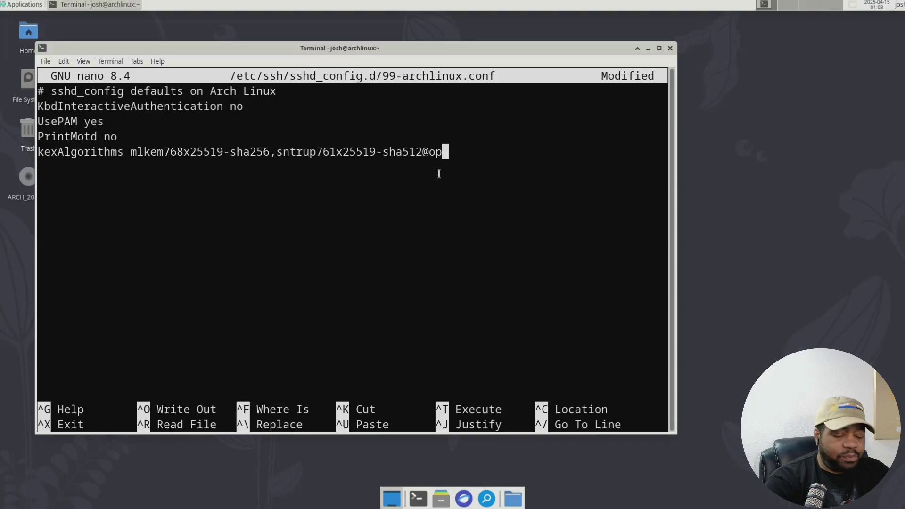
pyautogui.write('enssh')
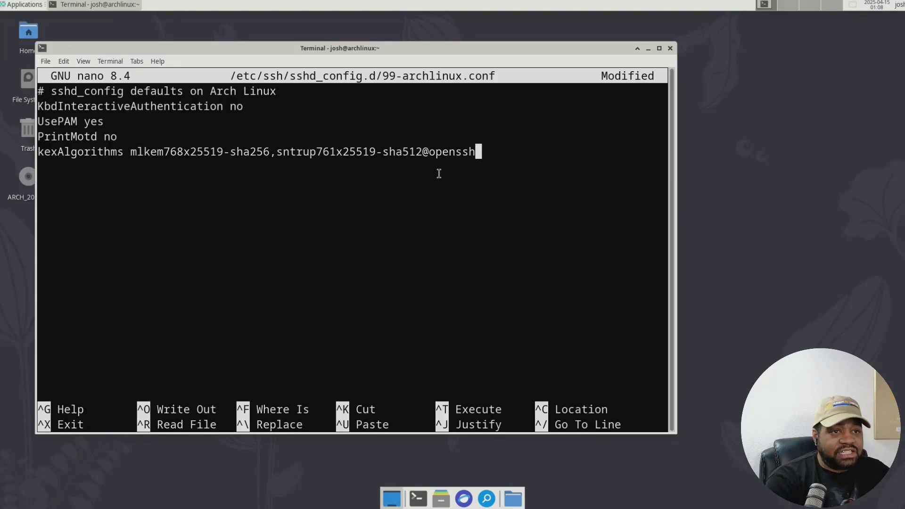
pyautogui.write('.com')
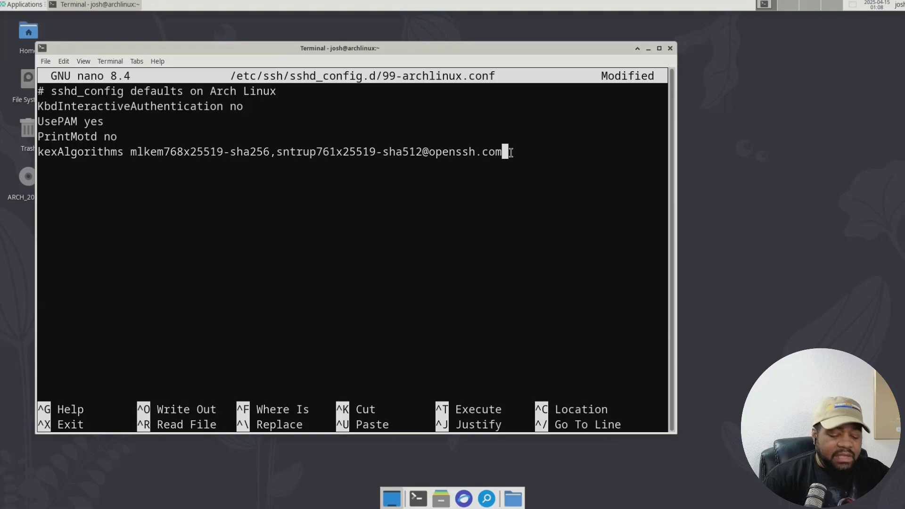
pyautogui.write(',cur')
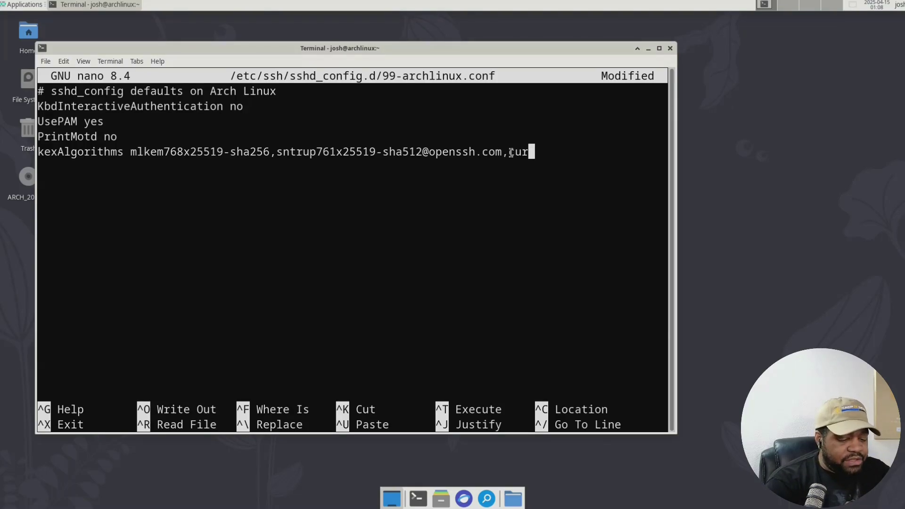
pyautogui.write('ve255')
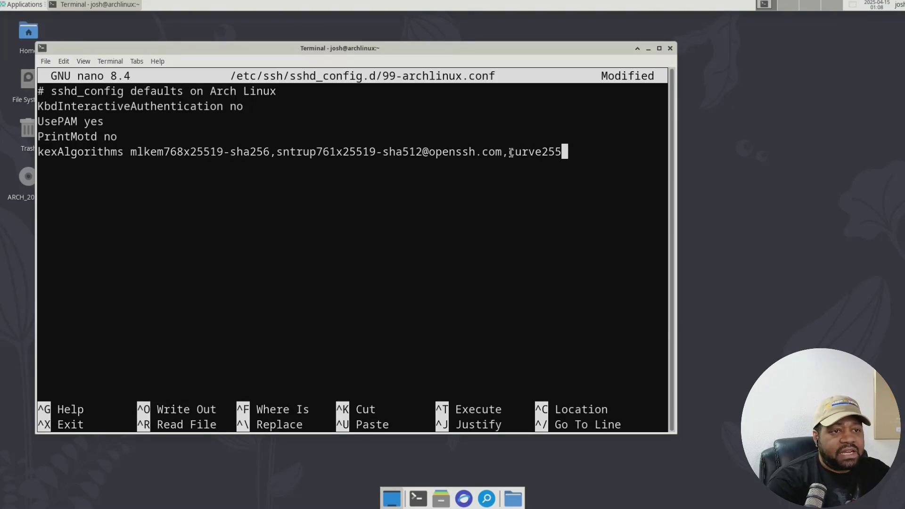
pyautogui.write('19-')
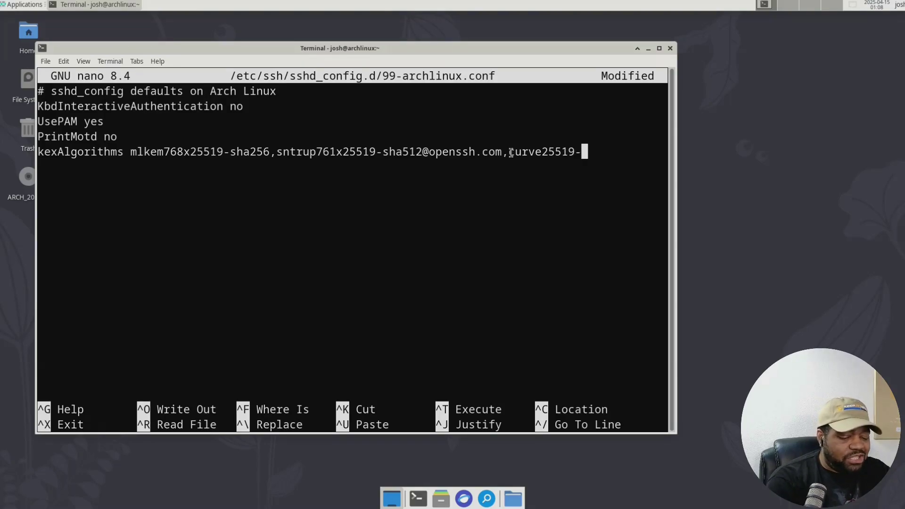
pyautogui.write('sha256')
pyautogui.press('Left')
pyautogui.press('Left')
pyautogui.press('Left')
pyautogui.press('Left')
pyautogui.press('Left')
pyautogui.press('Left')
pyautogui.press('Left')
pyautogui.press('Left')
pyautogui.press('Left')
pyautogui.press('Left')
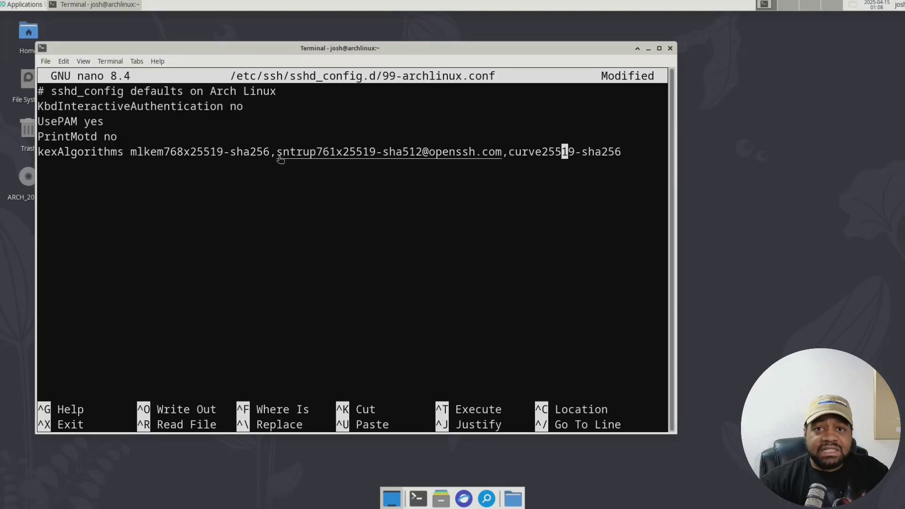
pyautogui.moveTo(270, 152); pyautogui.dragTo(130, 151)
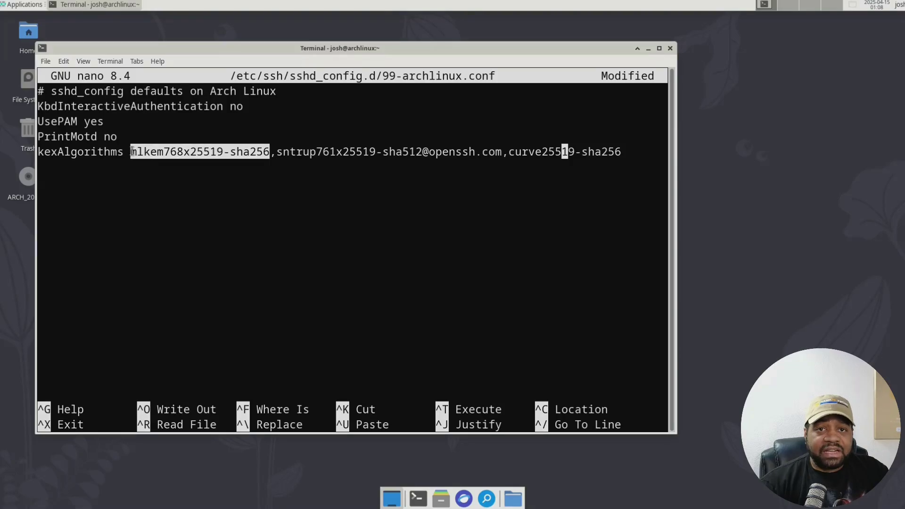
pyautogui.click(636, 156)
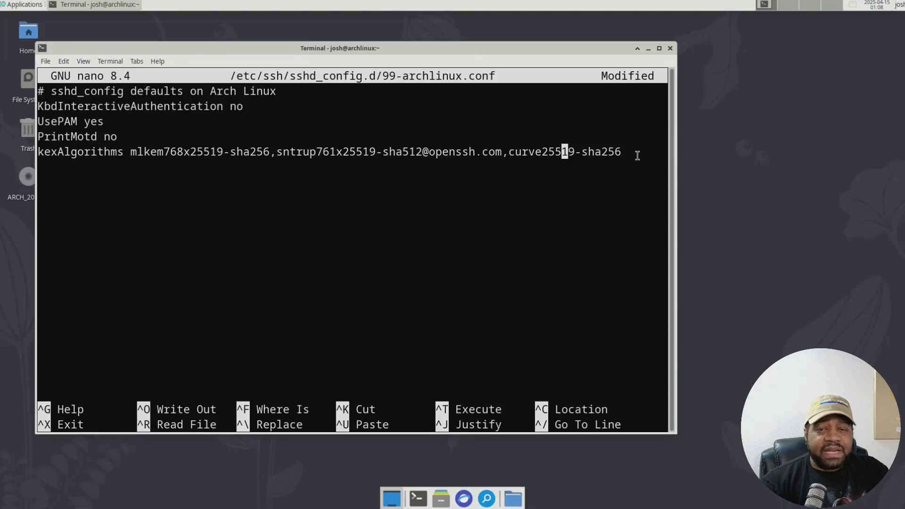
pyautogui.hotkey('ctrl', 'x')
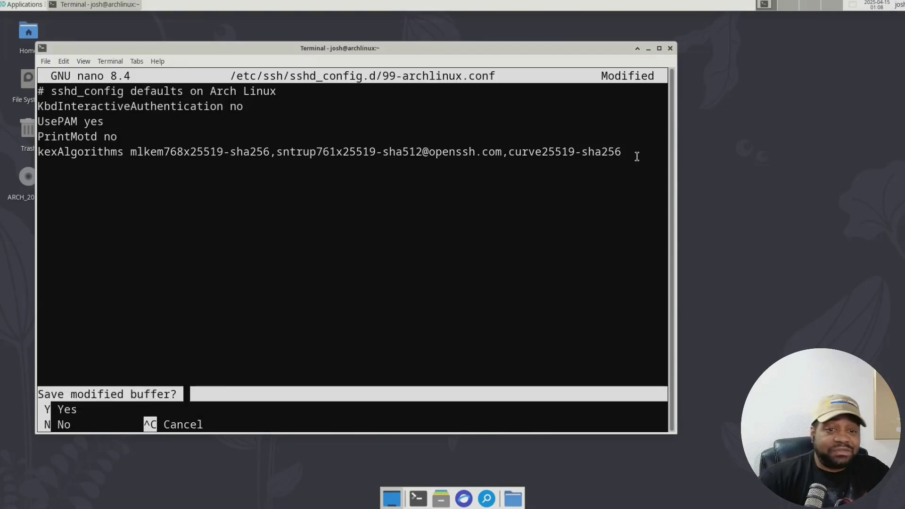
# Save the edited sshd config, exit nano, and restart sshd with sudo systemctl restart sshd
pyautogui.press('y')
pyautogui.press('Return')
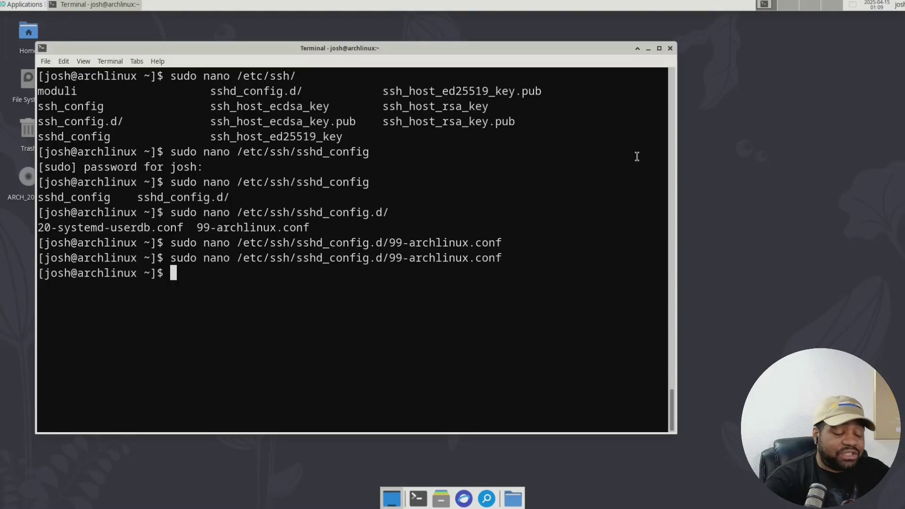
pyautogui.write('sudo syste')
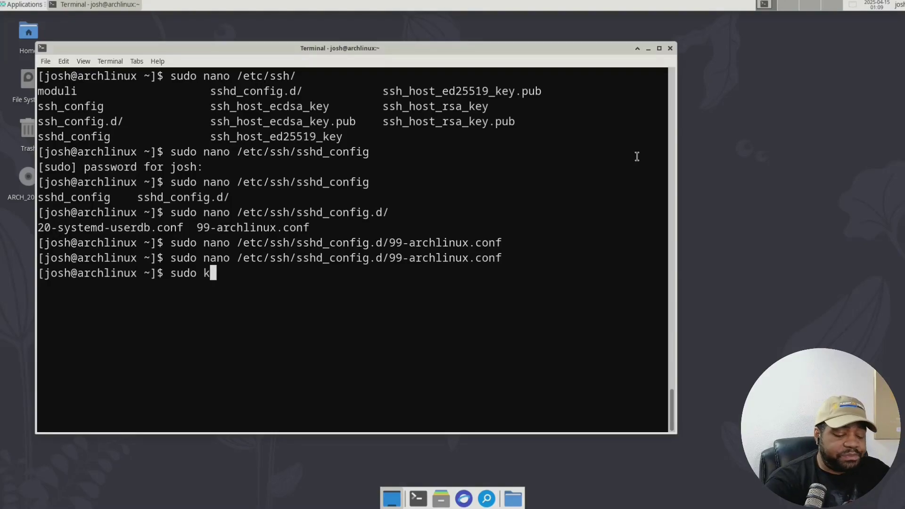
pyautogui.write('mctl r')
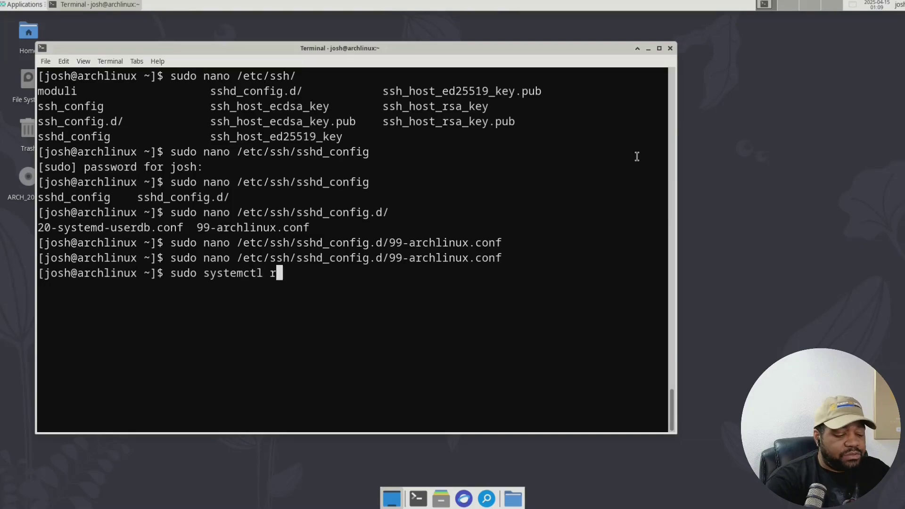
pyautogui.write('estart sshd')
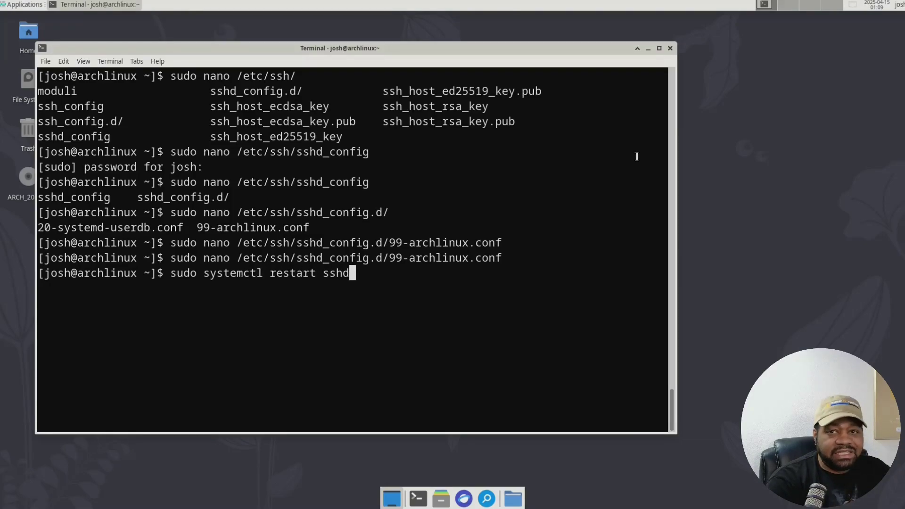
pyautogui.press('Return')
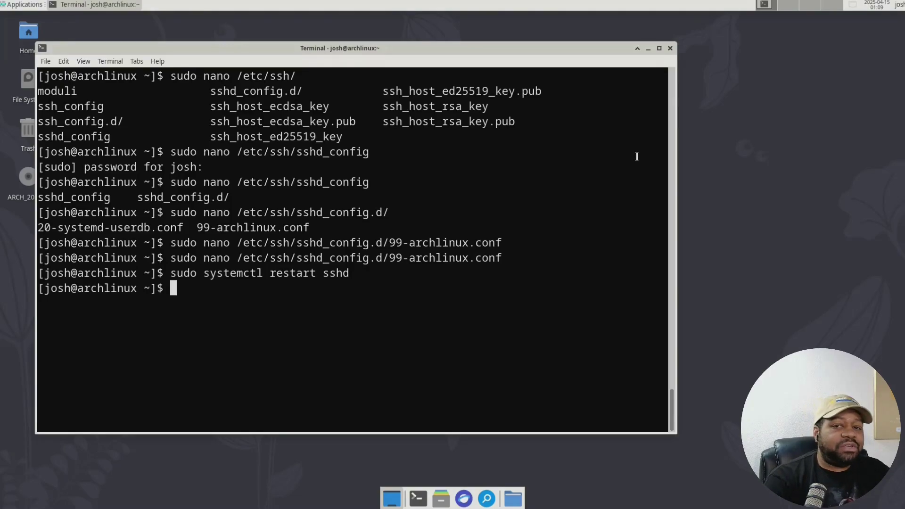
# Check that sshd is active (running) with sudo systemctl status sshd, correcting the mistyped 'restatus'
pyautogui.press('Up')
pyautogui.press('Left')
pyautogui.press('Left')
pyautogui.press('Left')
pyautogui.press('Left')
pyautogui.press('Left')
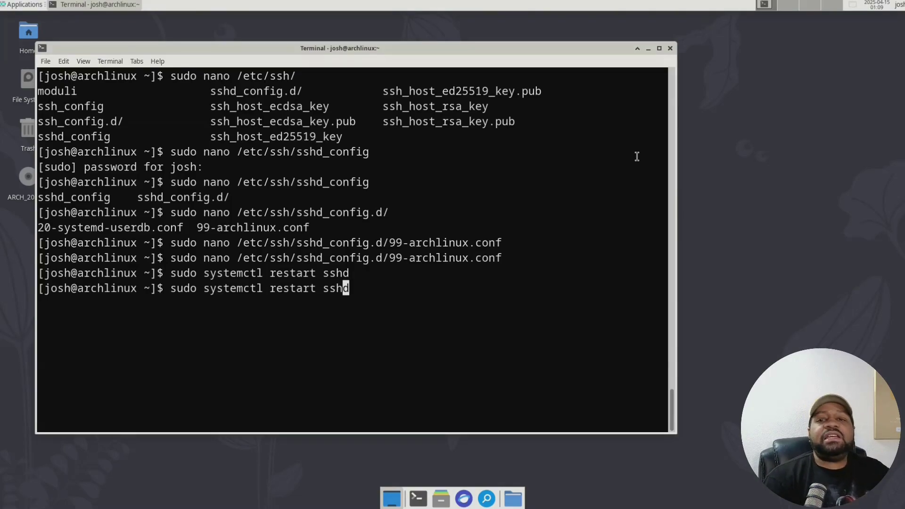
pyautogui.press('BackSpace')
pyautogui.press('BackSpace')
pyautogui.press('BackSpace')
pyautogui.write('atus')
pyautogui.press('Return')
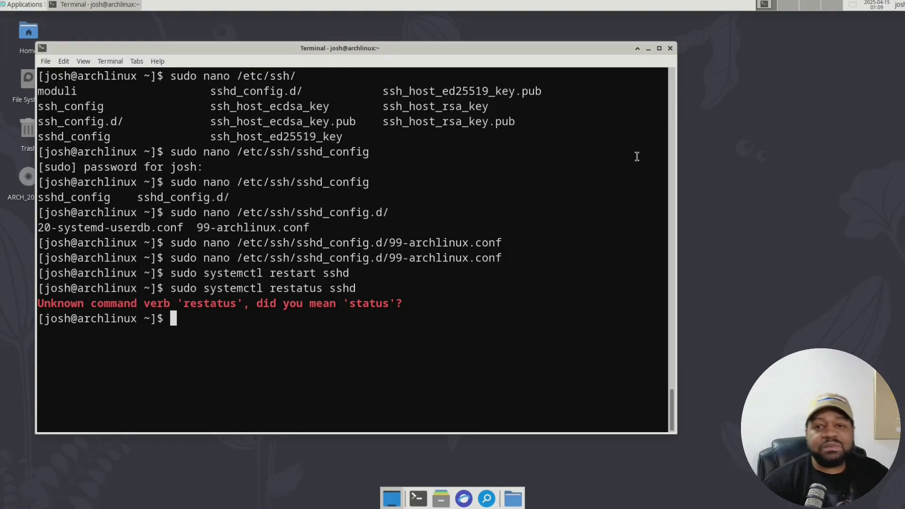
pyautogui.press('Up')
pyautogui.press('Left')
pyautogui.press('Left')
pyautogui.press('Left')
pyautogui.press('Left')
pyautogui.press('Left')
pyautogui.press('Left')
pyautogui.press('Left')
pyautogui.press('Left')
pyautogui.press('Left')
pyautogui.press('Left')
pyautogui.press('Left')
pyautogui.press('BackSpace')
pyautogui.press('BackSpace')
pyautogui.press('Return')
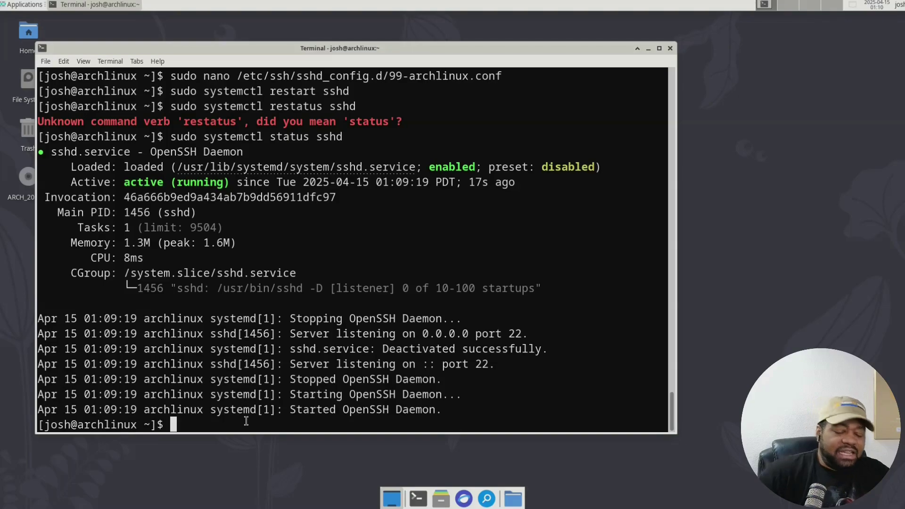
# Log out of the remote machine and clear the terminal screen
pyautogui.write('exit')
pyautogui.press('Return')
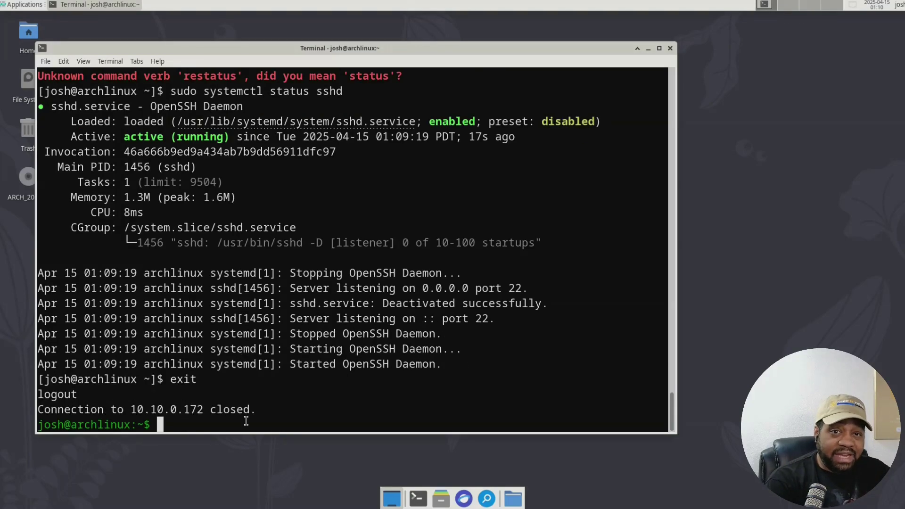
pyautogui.hotkey('ctrl', 'l')
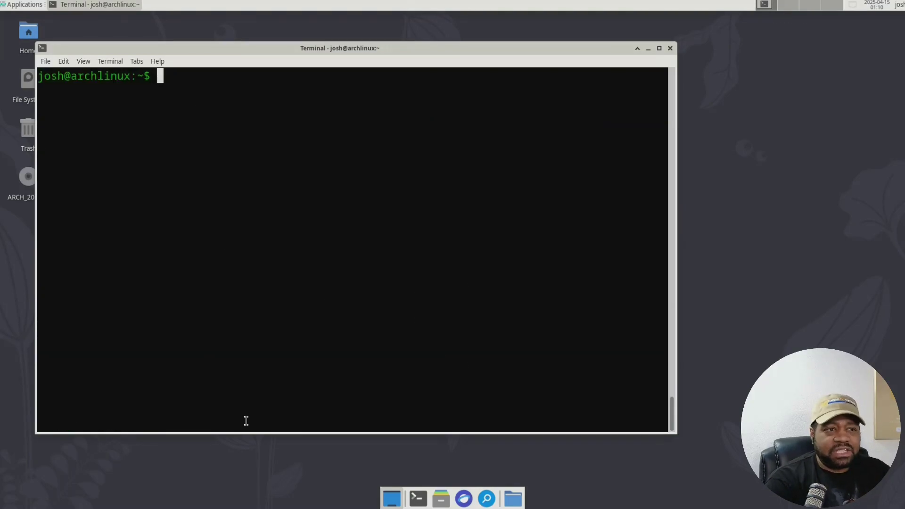
# Open a new .ssh/config file in nano
pyautogui.write('nano ')
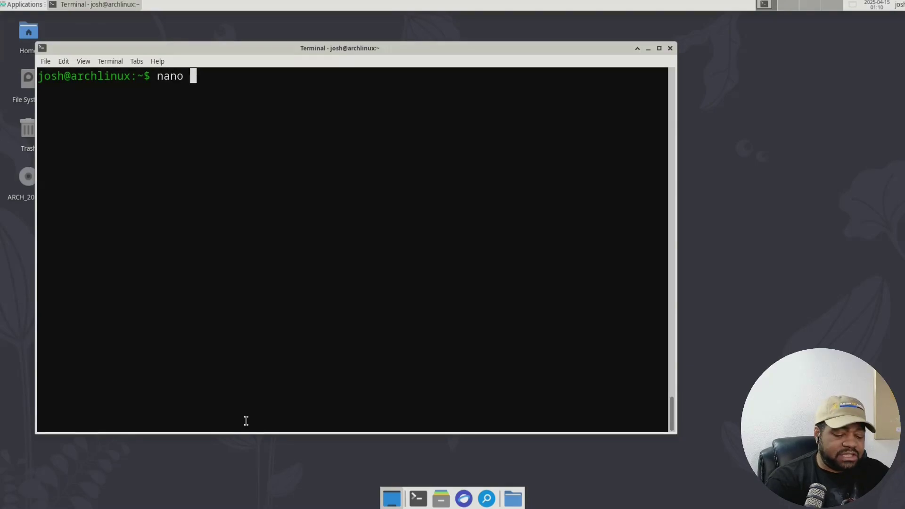
pyautogui.write('ssh')
pyautogui.press('BackSpace')
pyautogui.press('BackSpace')
pyautogui.press('BackSpace')
pyautogui.write('.ssh/')
pyautogui.press('Tab')
pyautogui.press('Tab')
pyautogui.press('Tab')
pyautogui.press('BackSpace')
pyautogui.press('BackSpace')
pyautogui.press('BackSpace')
pyautogui.press('BackSpace')
pyautogui.press('BackSpace')
pyautogui.press('BackSpace')
pyautogui.press('BackSpace')
pyautogui.press('BackSpace')
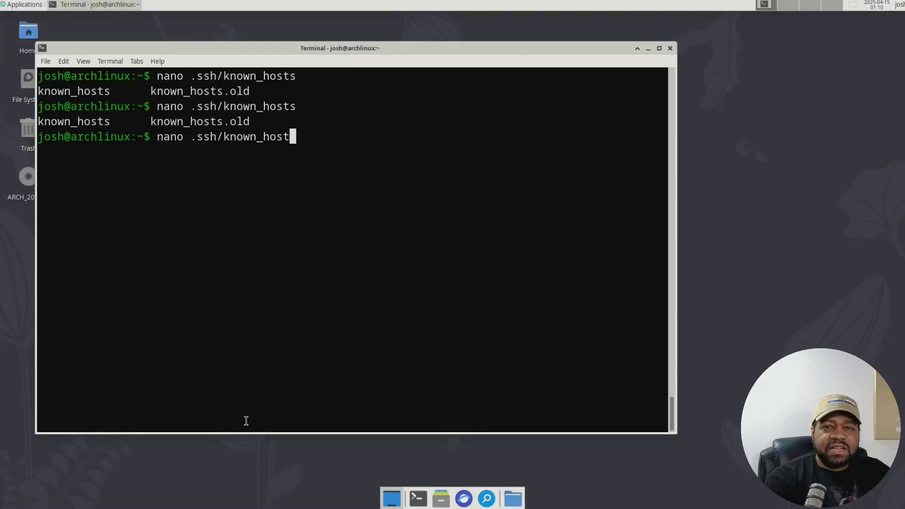
pyautogui.press('BackSpace')
pyautogui.press('BackSpace')
pyautogui.press('BackSpace')
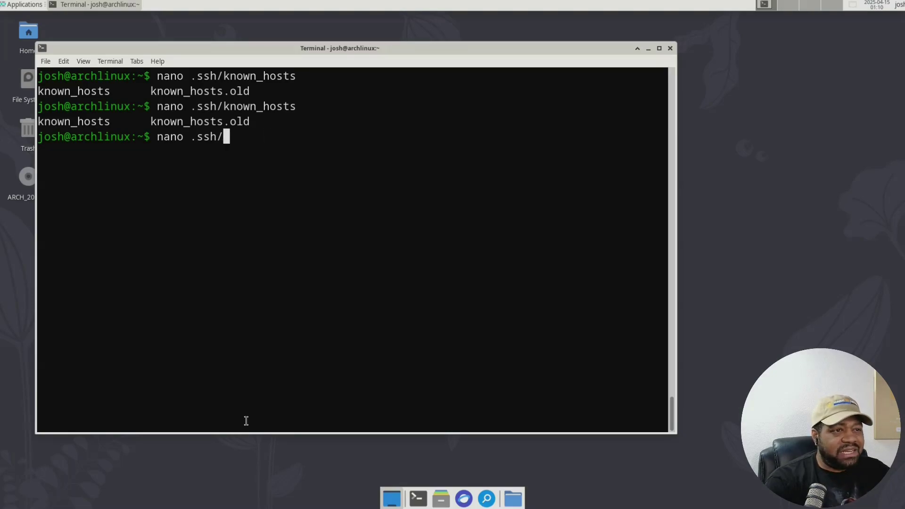
pyautogui.write('config')
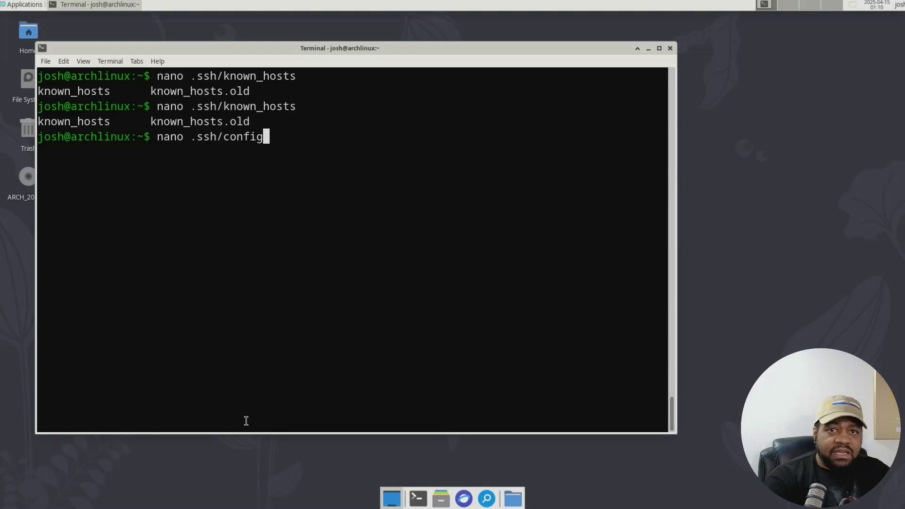
pyautogui.press('Return')
pyautogui.hotkey('ctrl', 'shift', 'v')
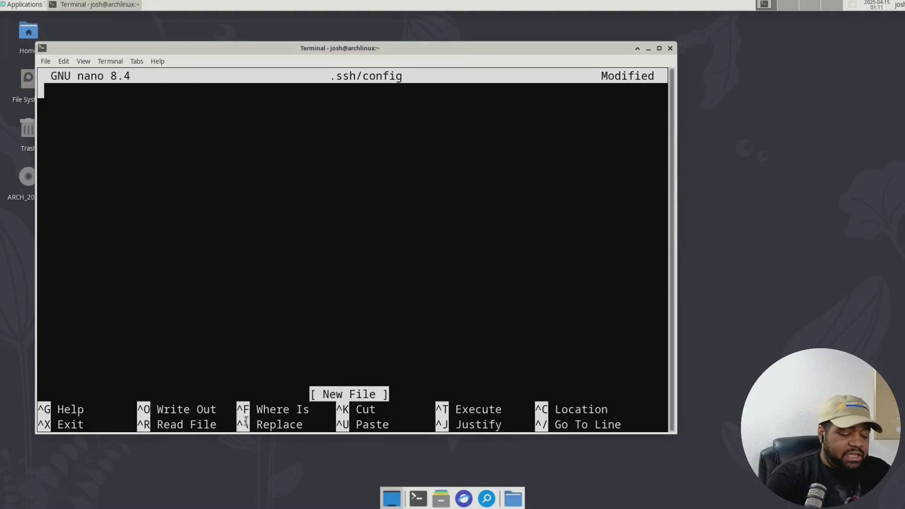
# Write 'Host *' and 'KexAlgorithms mlkem768x25519-sha256' into .ssh/config, pasting the algorithm name
pyautogui.write('Host *')
pyautogui.press('Return')
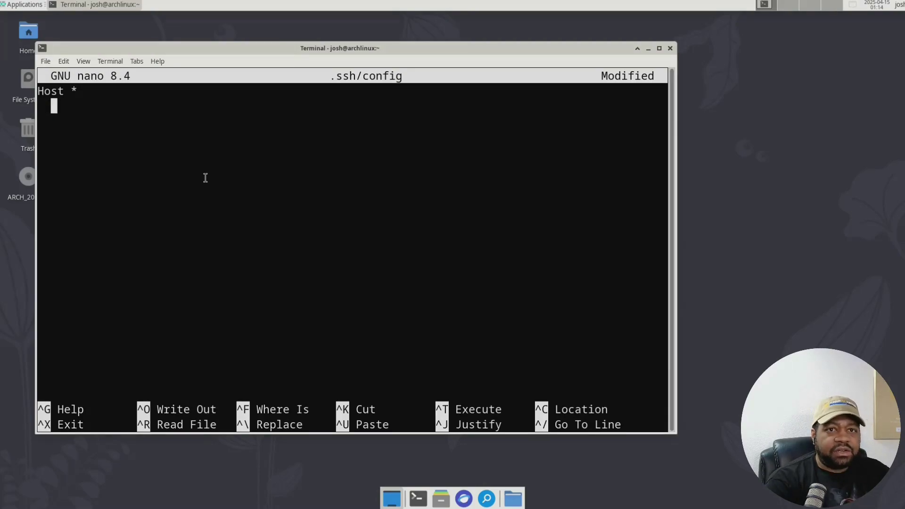
pyautogui.rightClick(69, 97)
pyautogui.click(93, 175)
pyautogui.press('Left')
pyautogui.press('Left')
pyautogui.press('Left')
pyautogui.press('Left')
pyautogui.press('Left')
pyautogui.press('Left')
pyautogui.press('Left')
pyautogui.press('Left')
pyautogui.press('Left')
pyautogui.press('Left')
pyautogui.press('Left')
pyautogui.press('Left')
pyautogui.press('Left')
pyautogui.press('Left')
pyautogui.press('Left')
pyautogui.press('Left')
pyautogui.press('Left')
pyautogui.press('Left')
pyautogui.press('Left')
pyautogui.press('Left')
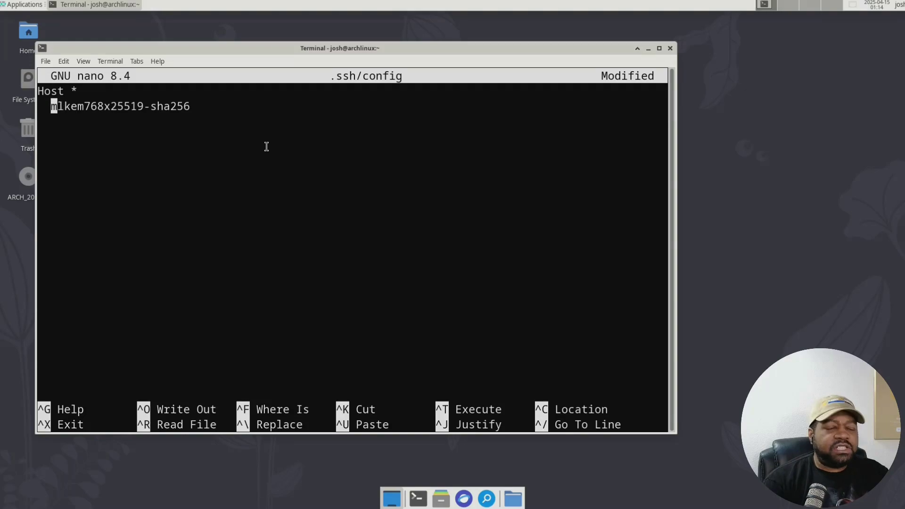
pyautogui.write('Kex')
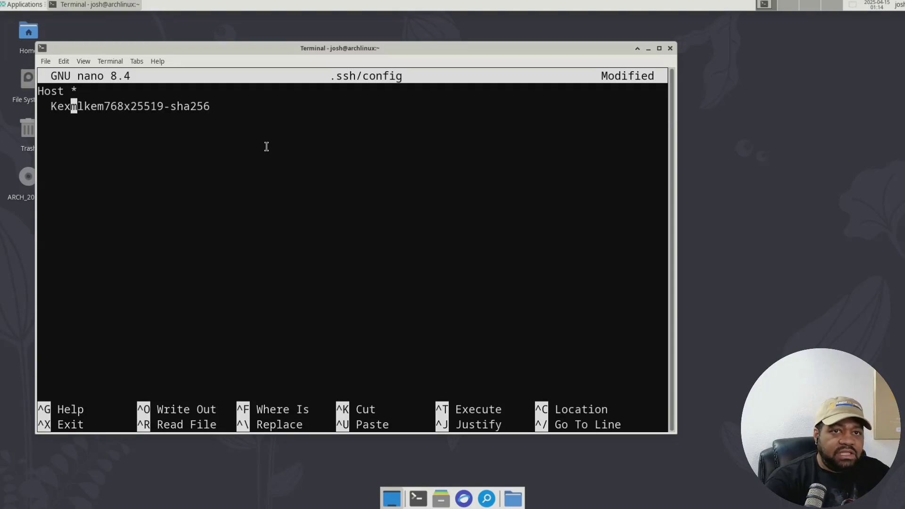
pyautogui.write('Al')
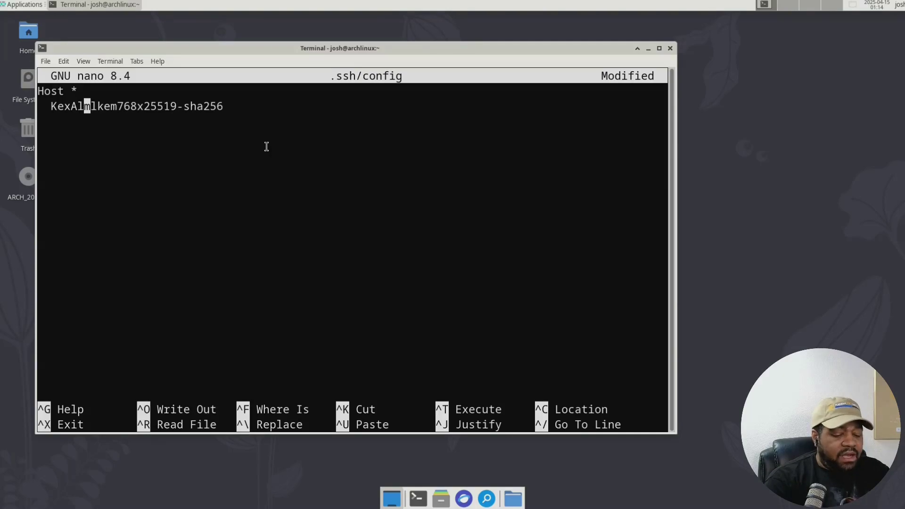
pyautogui.write('gorithms')
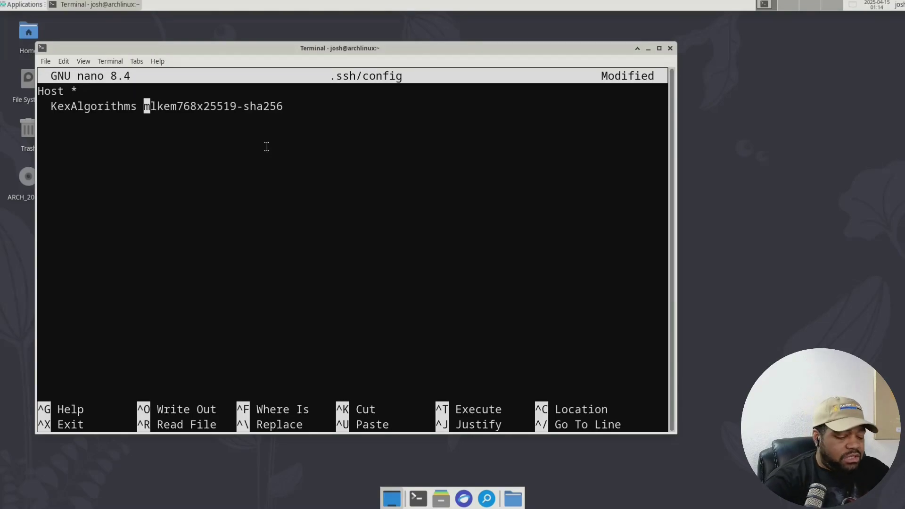
# Save .ssh/config and exit nano
pyautogui.hotkey('ctrl', 'o')
pyautogui.press('Return')
pyautogui.hotkey('ctrl', 'x')
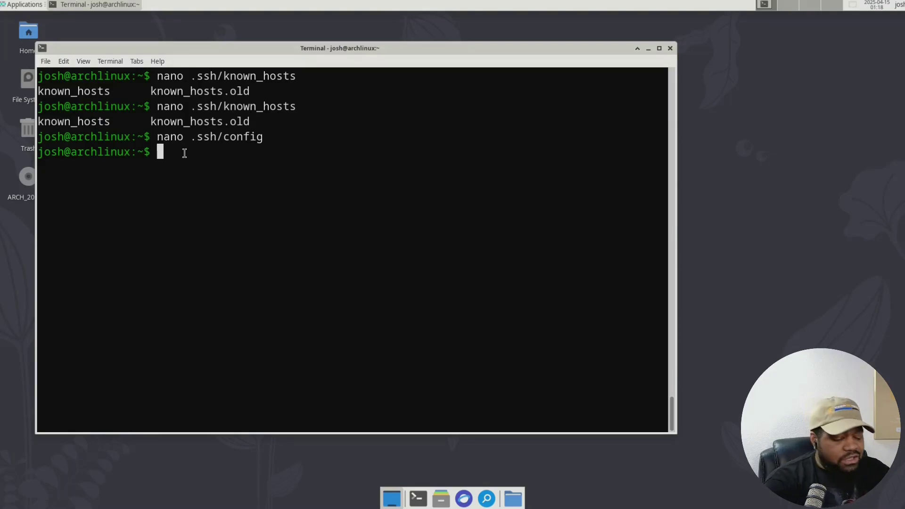
# Connect verbosely with ssh -vv 10.10.0.172 and log in with the account password
pyautogui.write('ssh -vv')
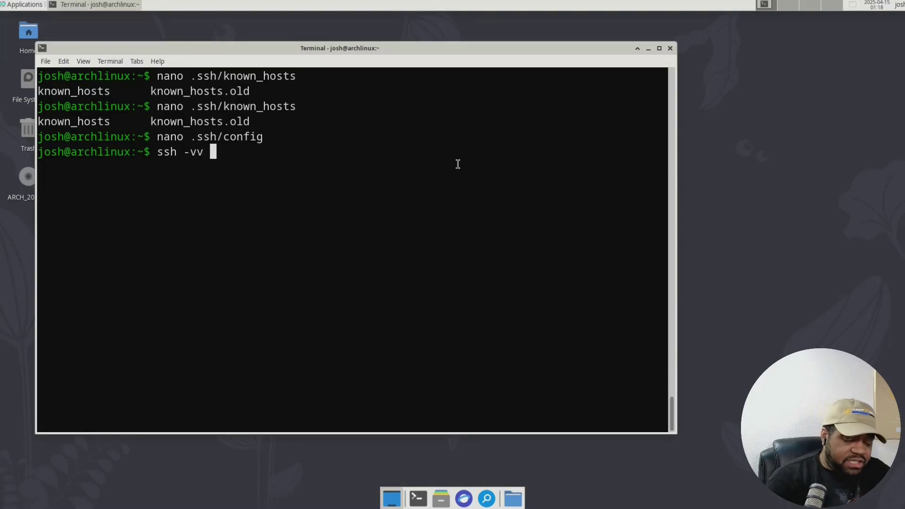
pyautogui.write(' 10.10.')
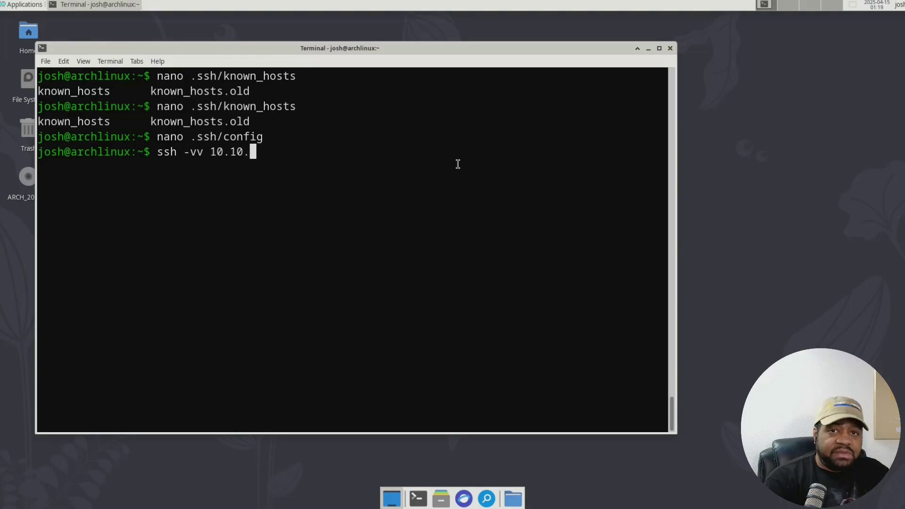
pyautogui.write('0.172')
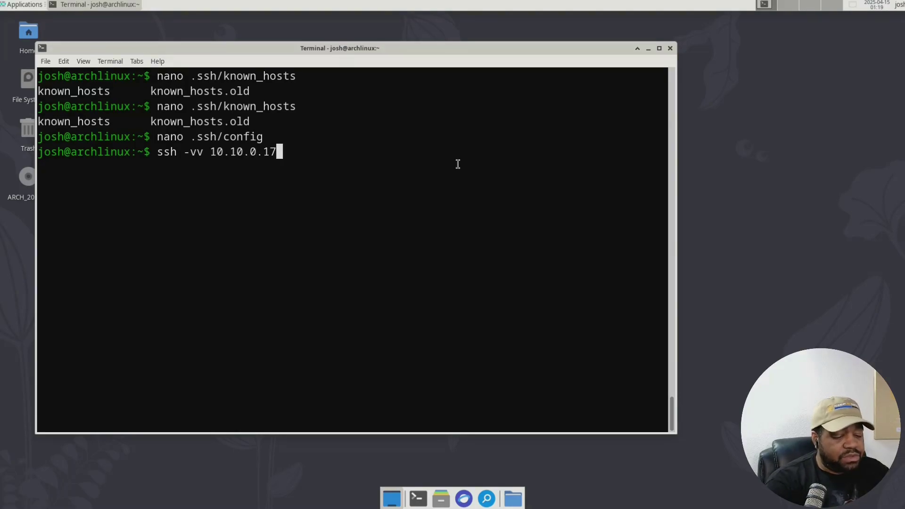
pyautogui.press('Return')
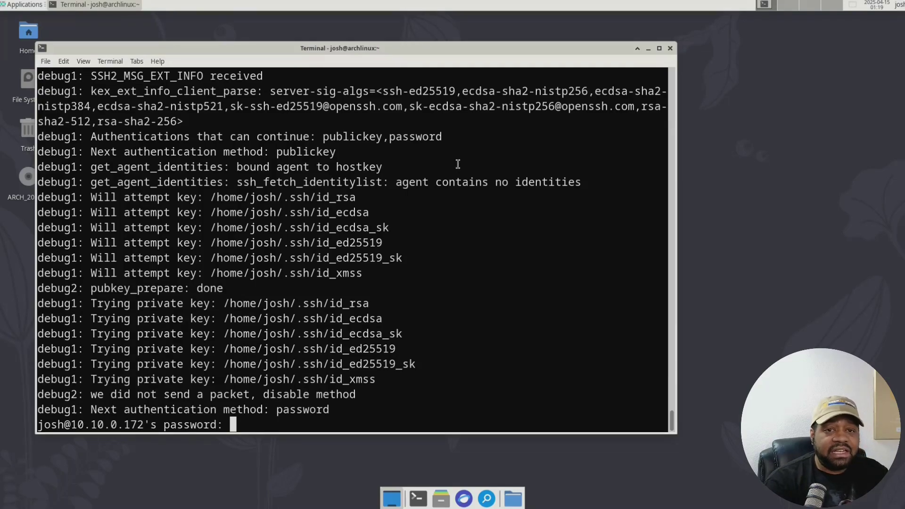
pyautogui.press('Return')
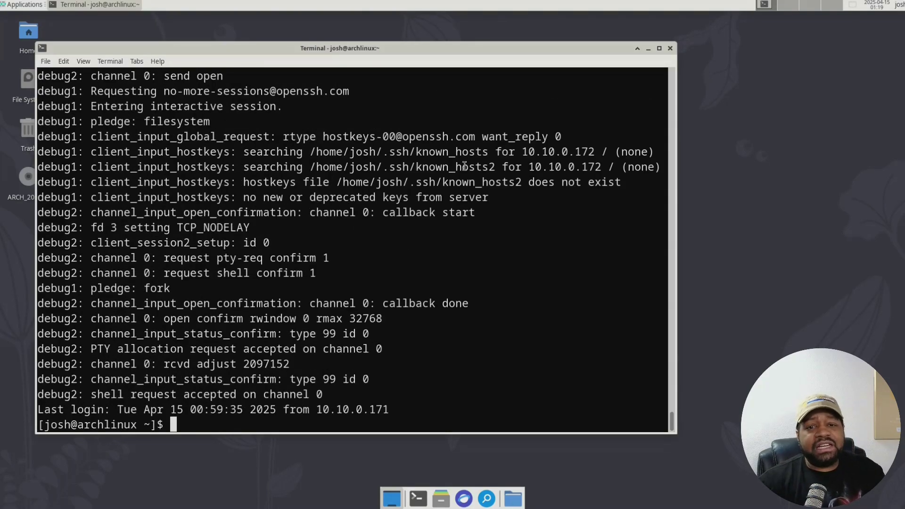
# Highlight the debug line showing KEX algorithms: mlkem768x25519-sha256
pyautogui.scroll(20, 432, 345)
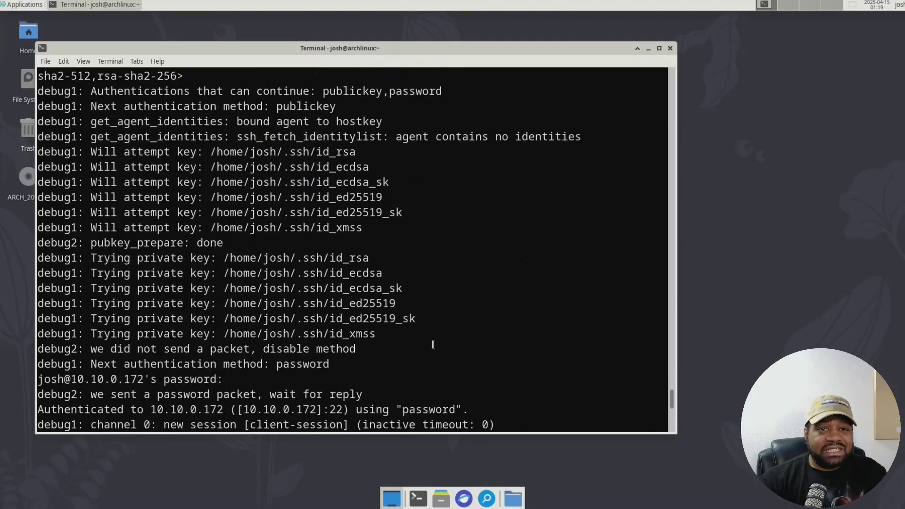
pyautogui.scroll(5, 432, 345)
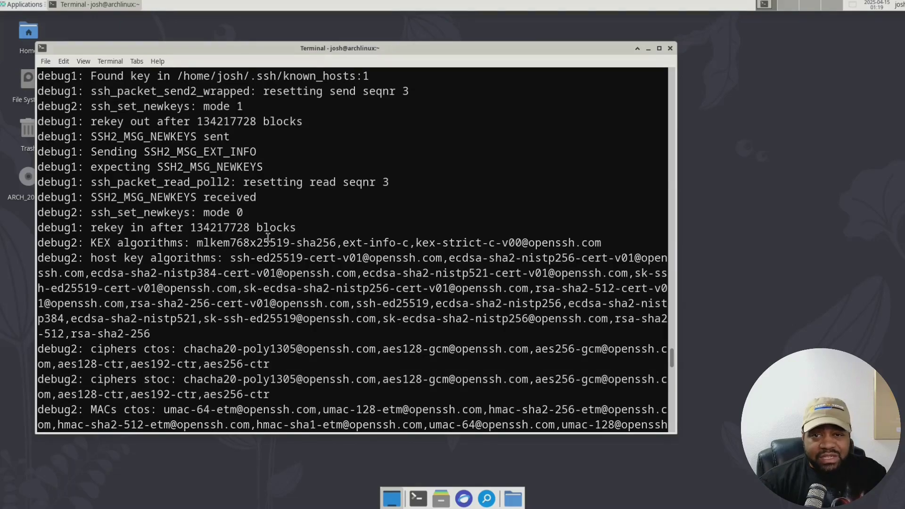
pyautogui.moveTo(87, 243); pyautogui.dragTo(334, 236)
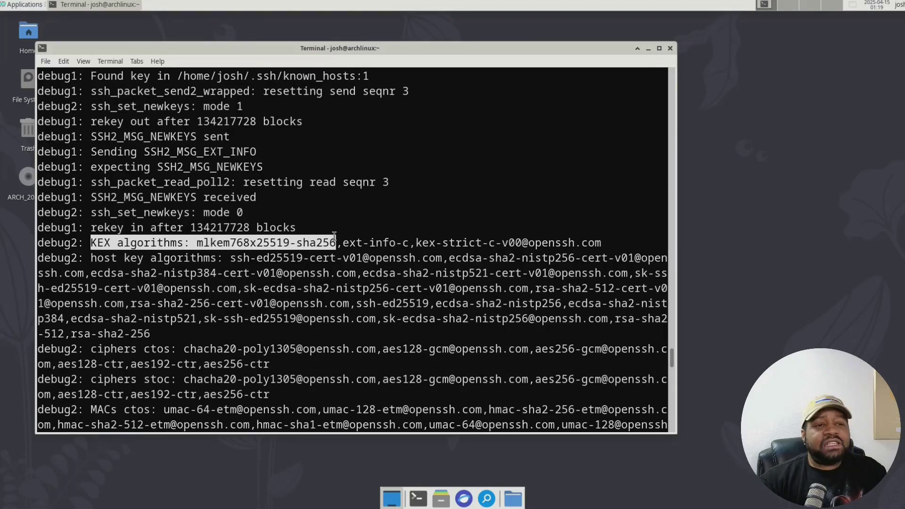